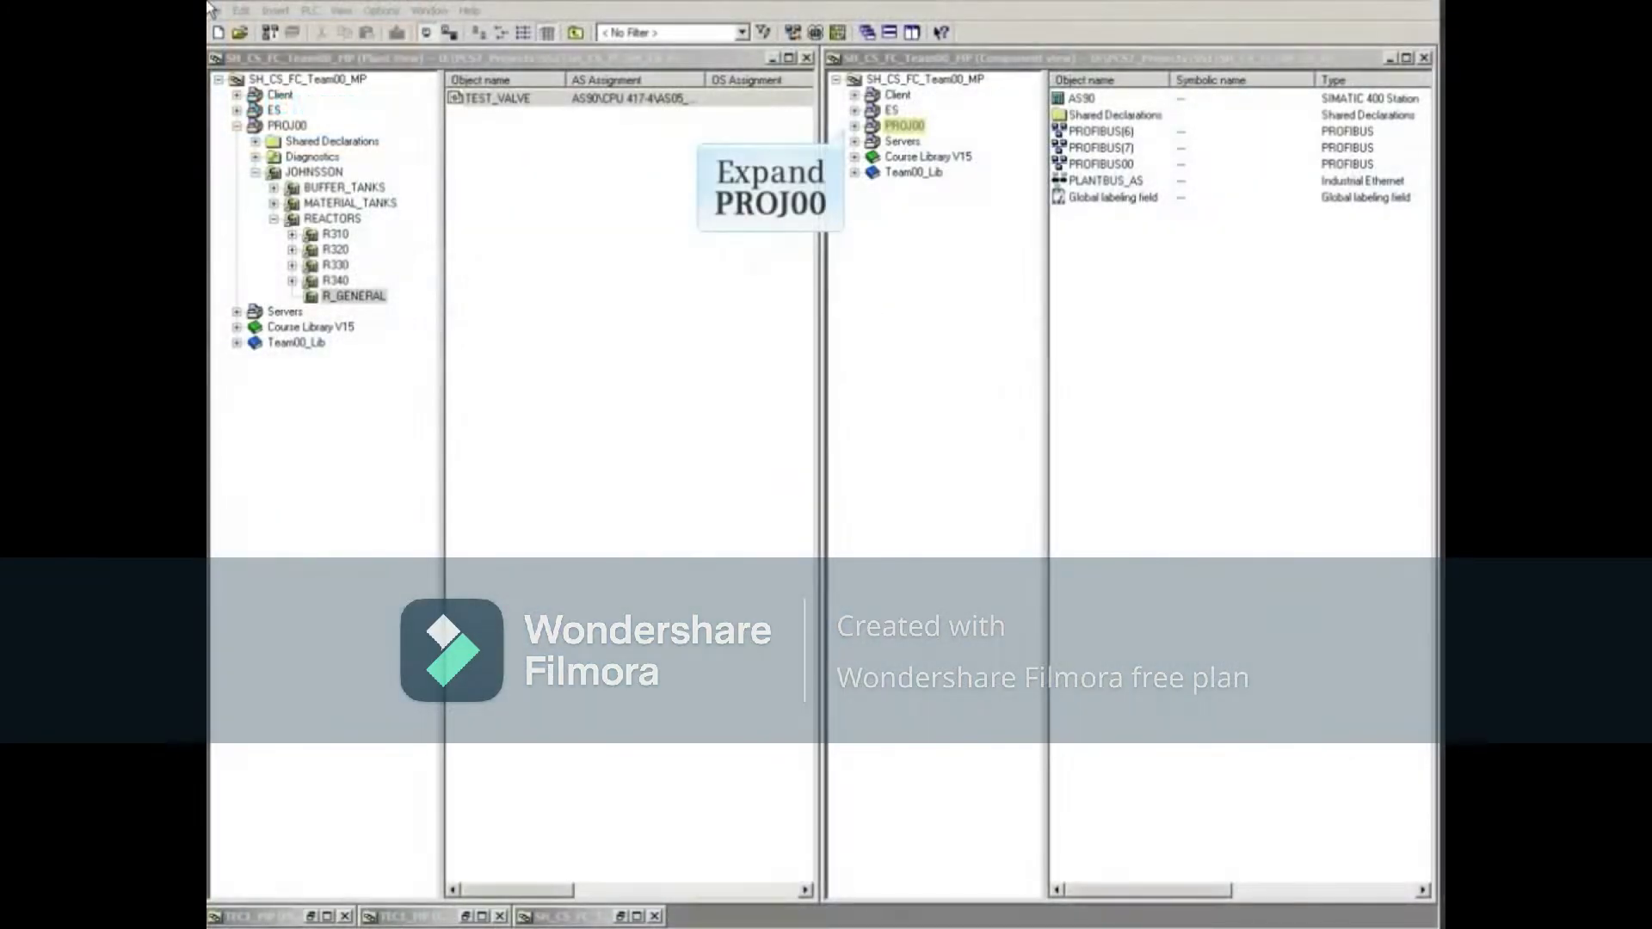
Expand PROJ00, AS90, CPU 417-4 and AS05_PROG in the component tree.
click(854, 127)
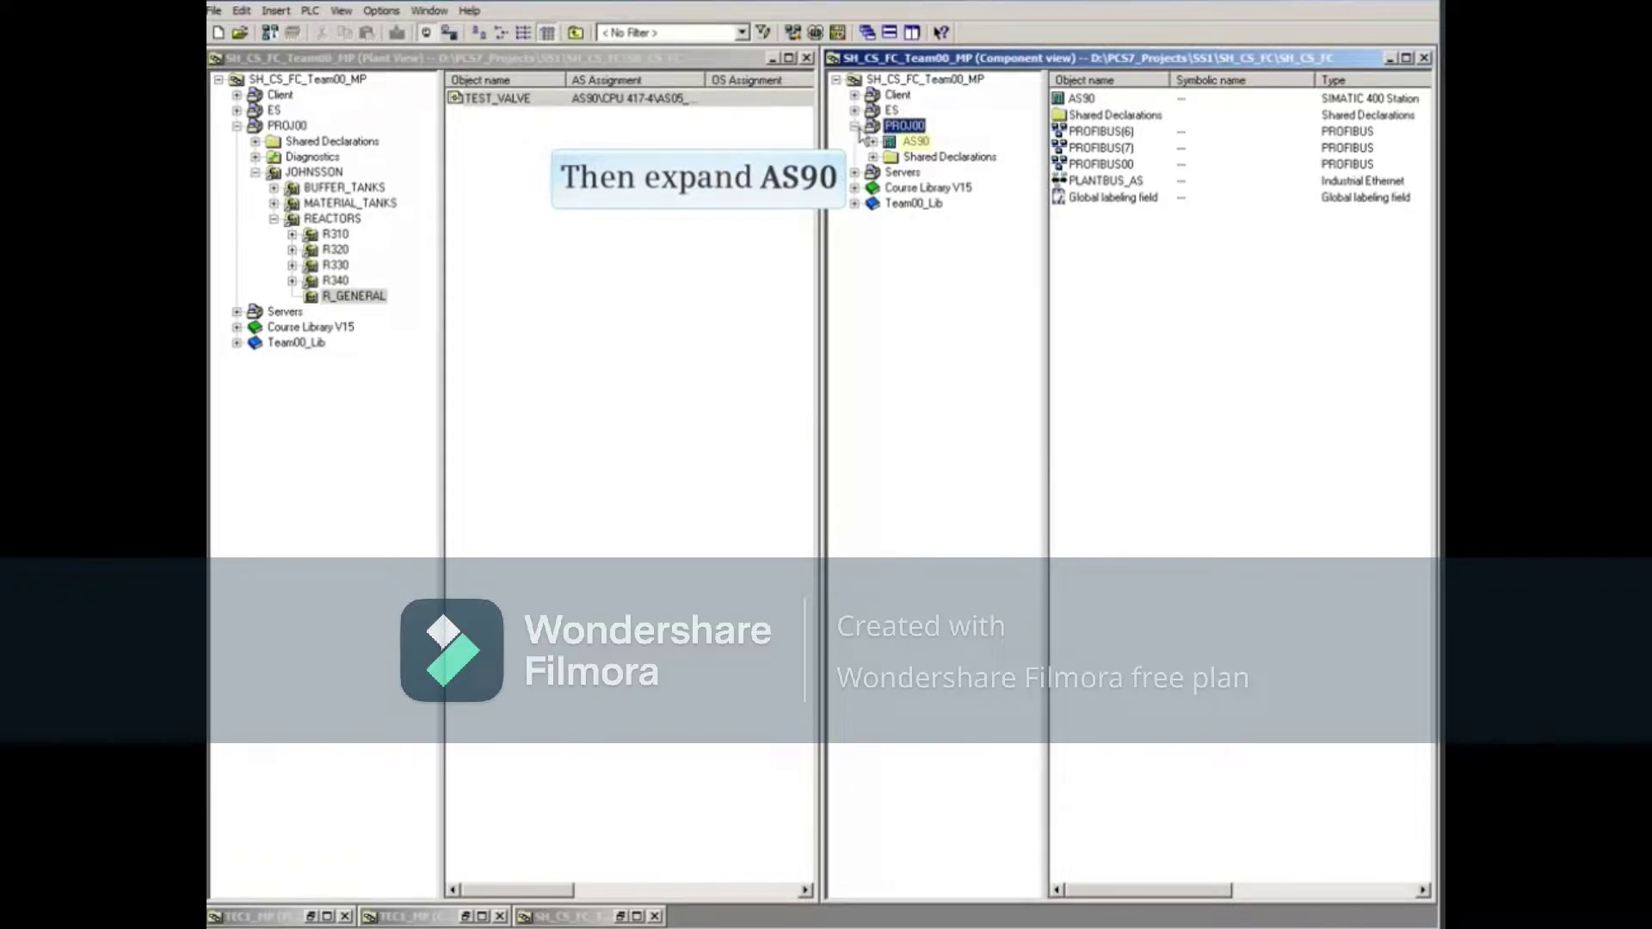
click(873, 141)
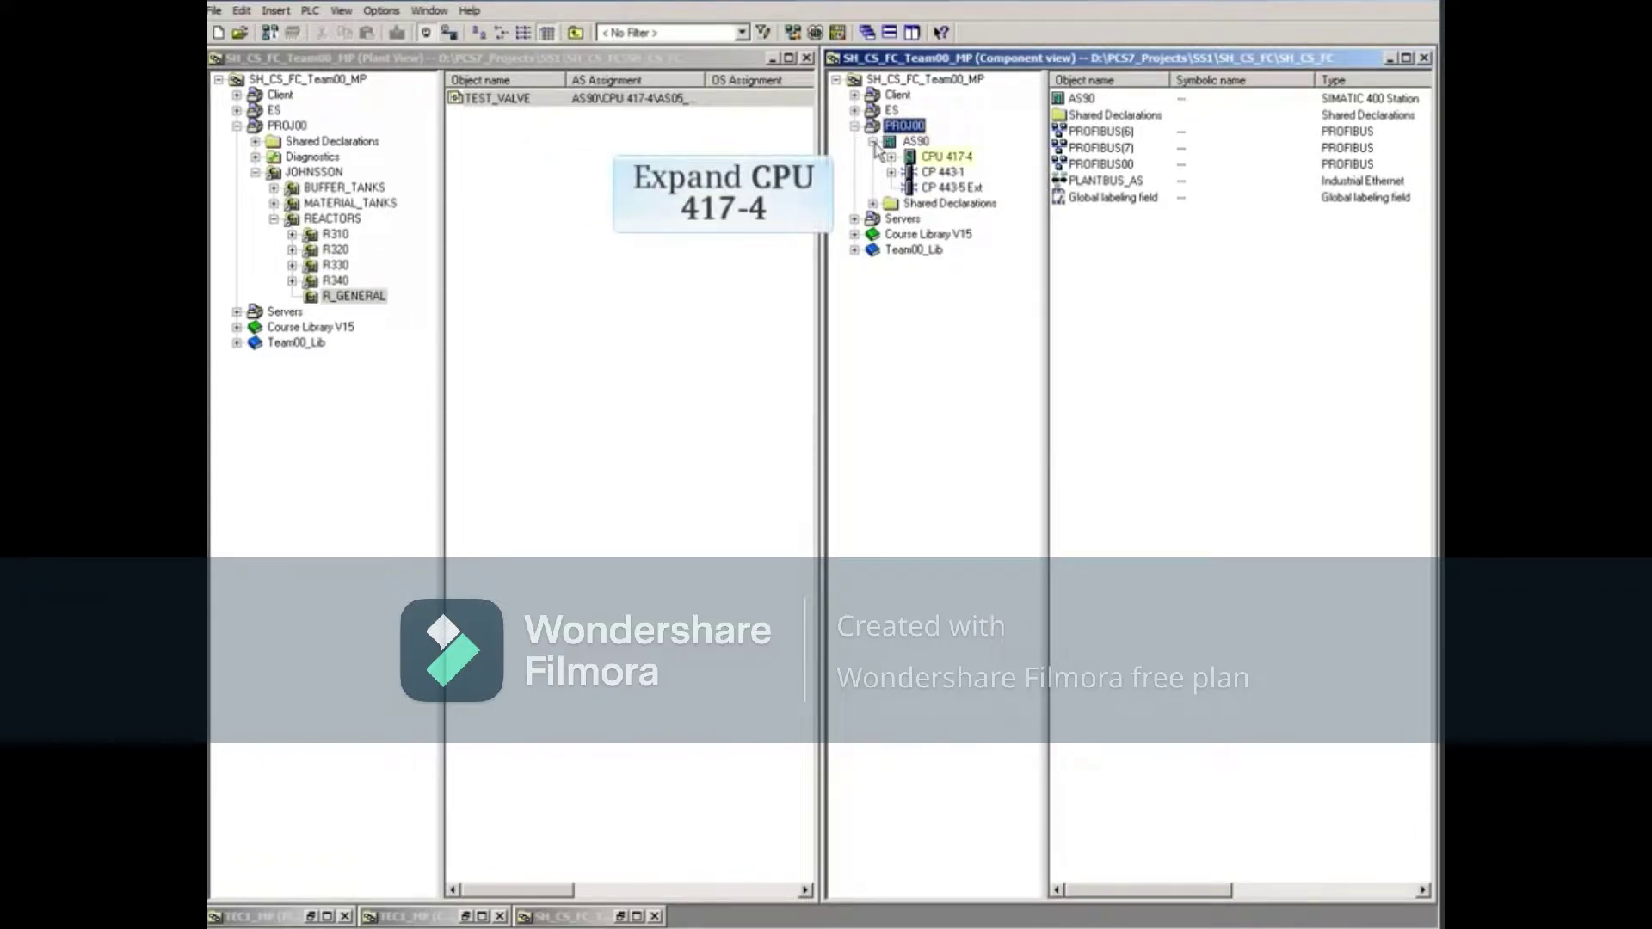
click(891, 156)
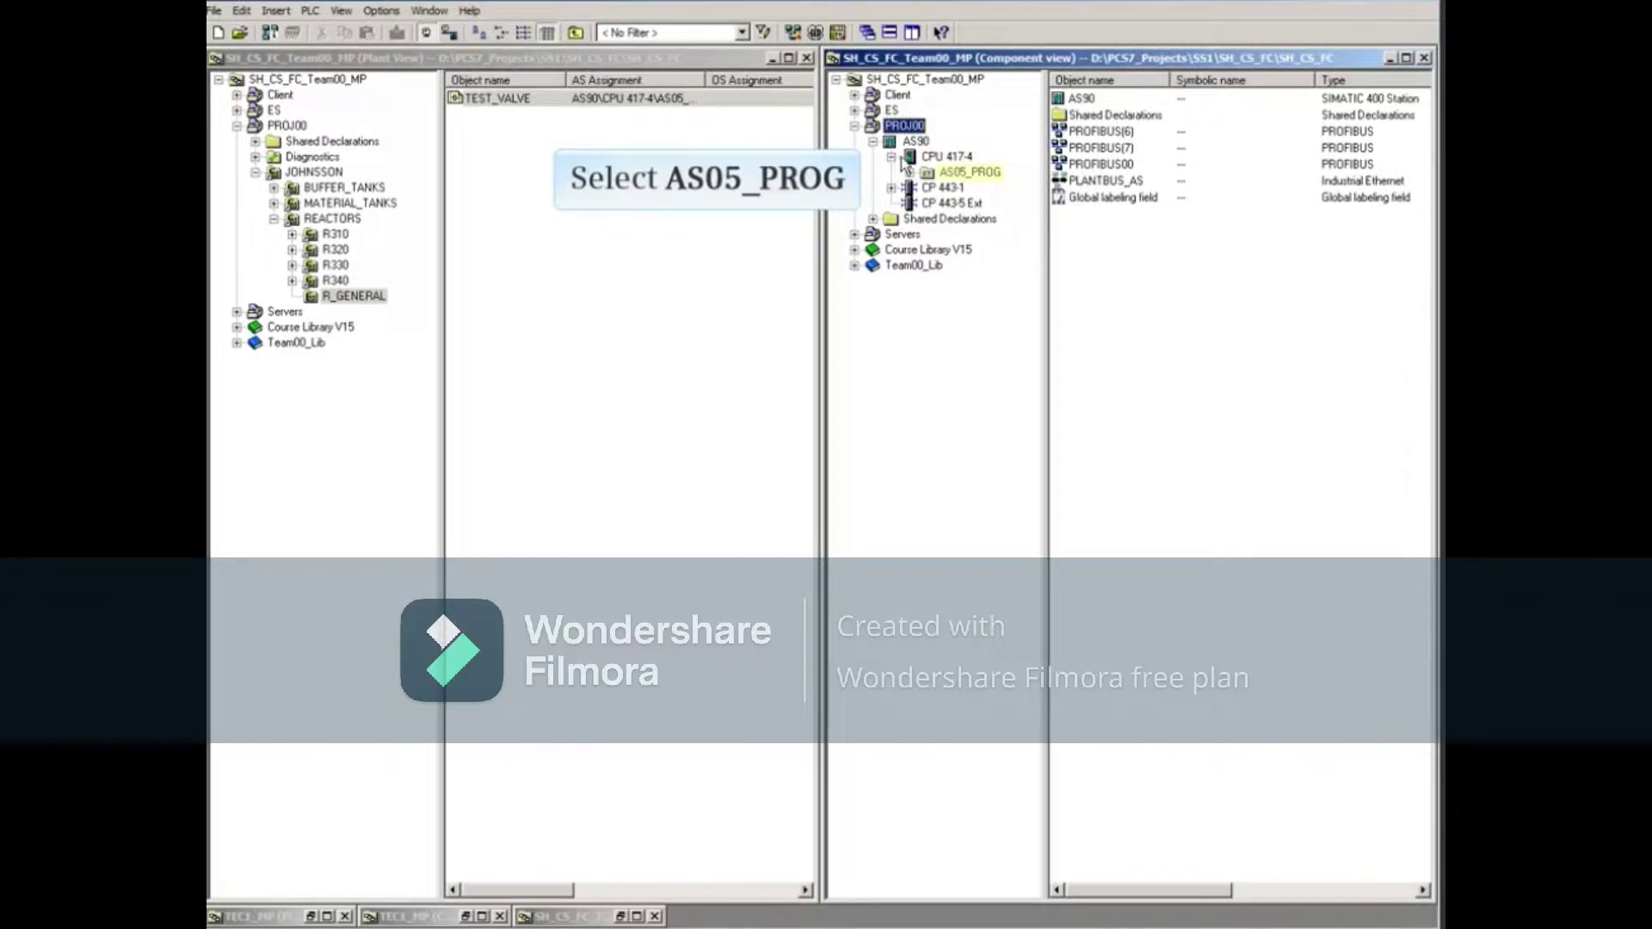
click(910, 172)
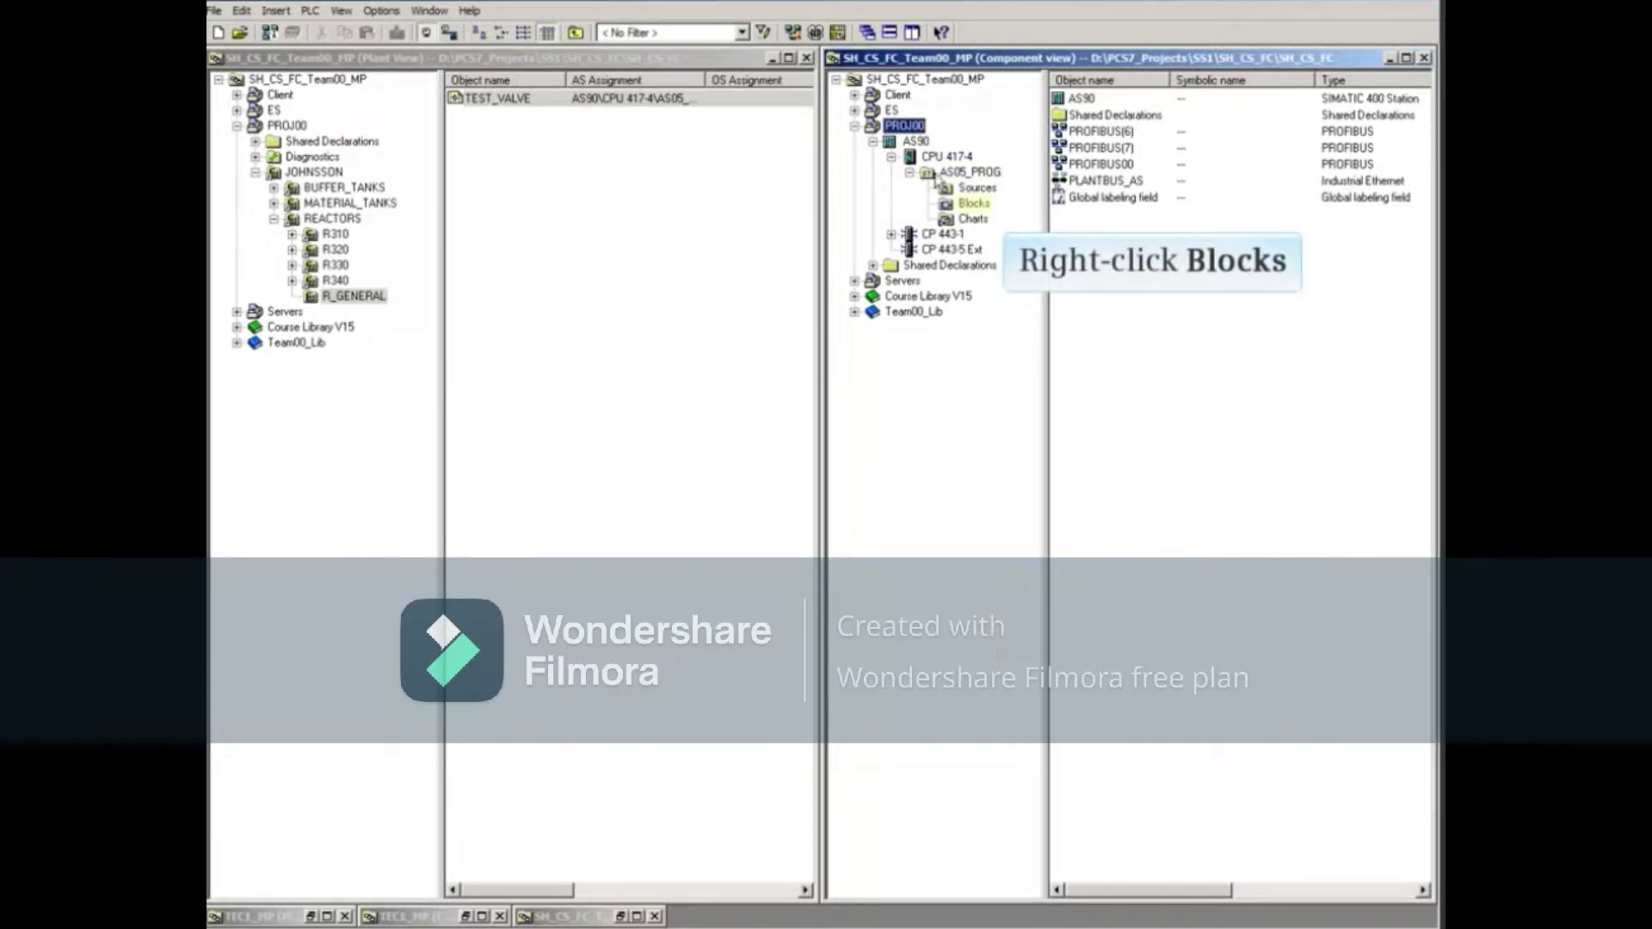
Open the Object Properties of the AS05_PROG Blocks folder for review.
right_click(967, 206)
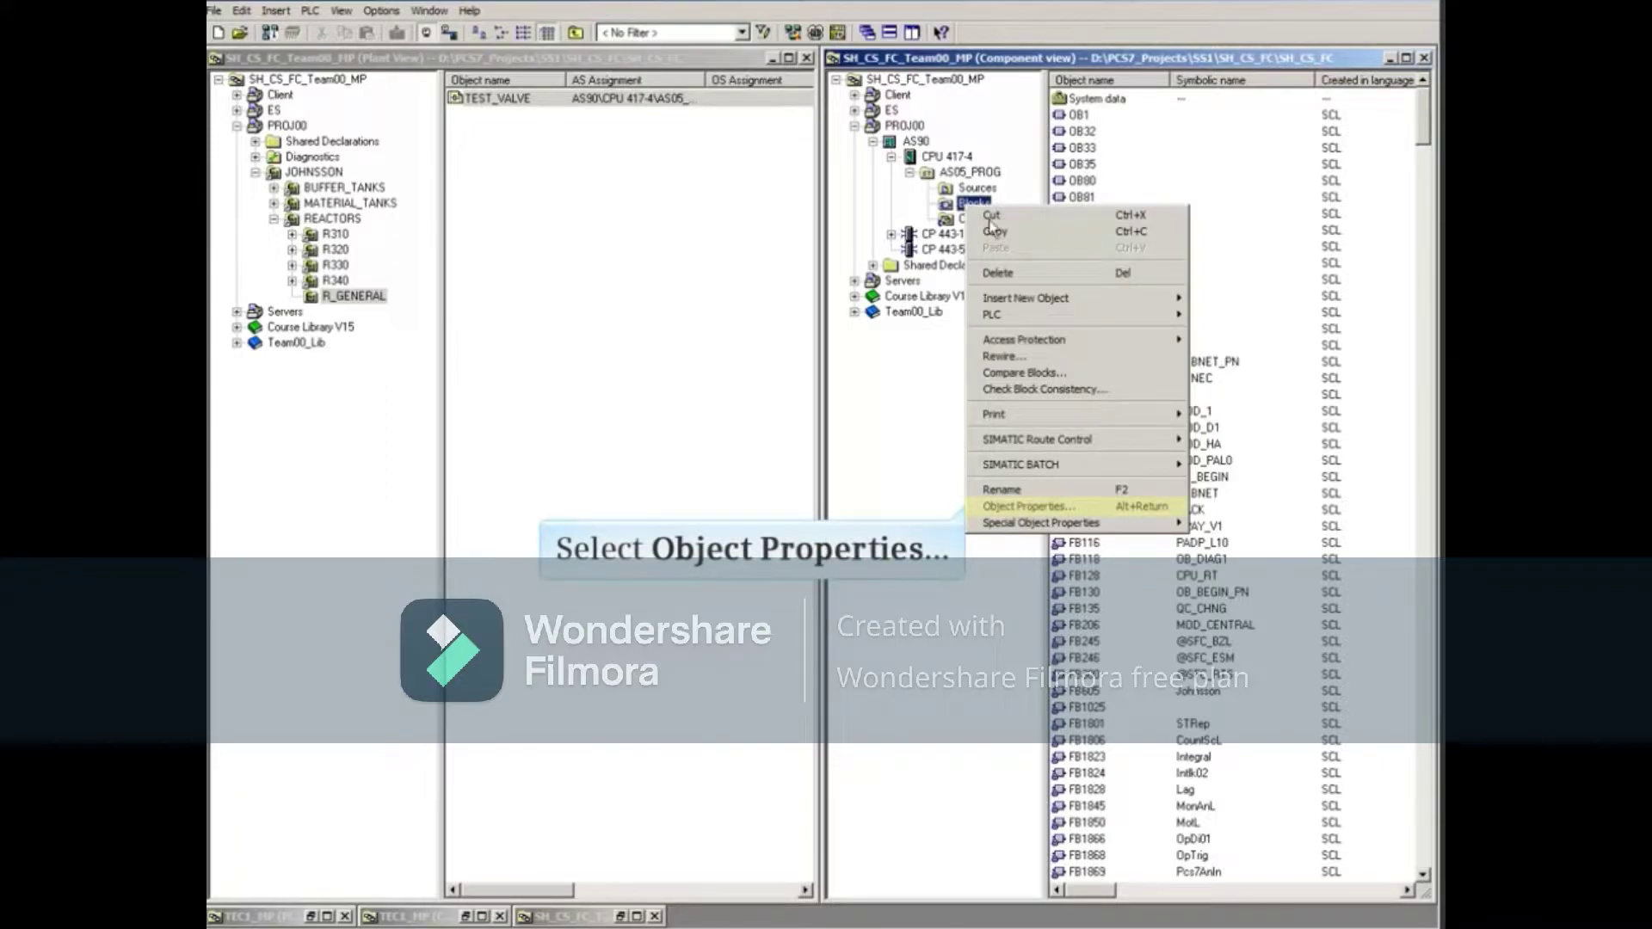
click(1033, 508)
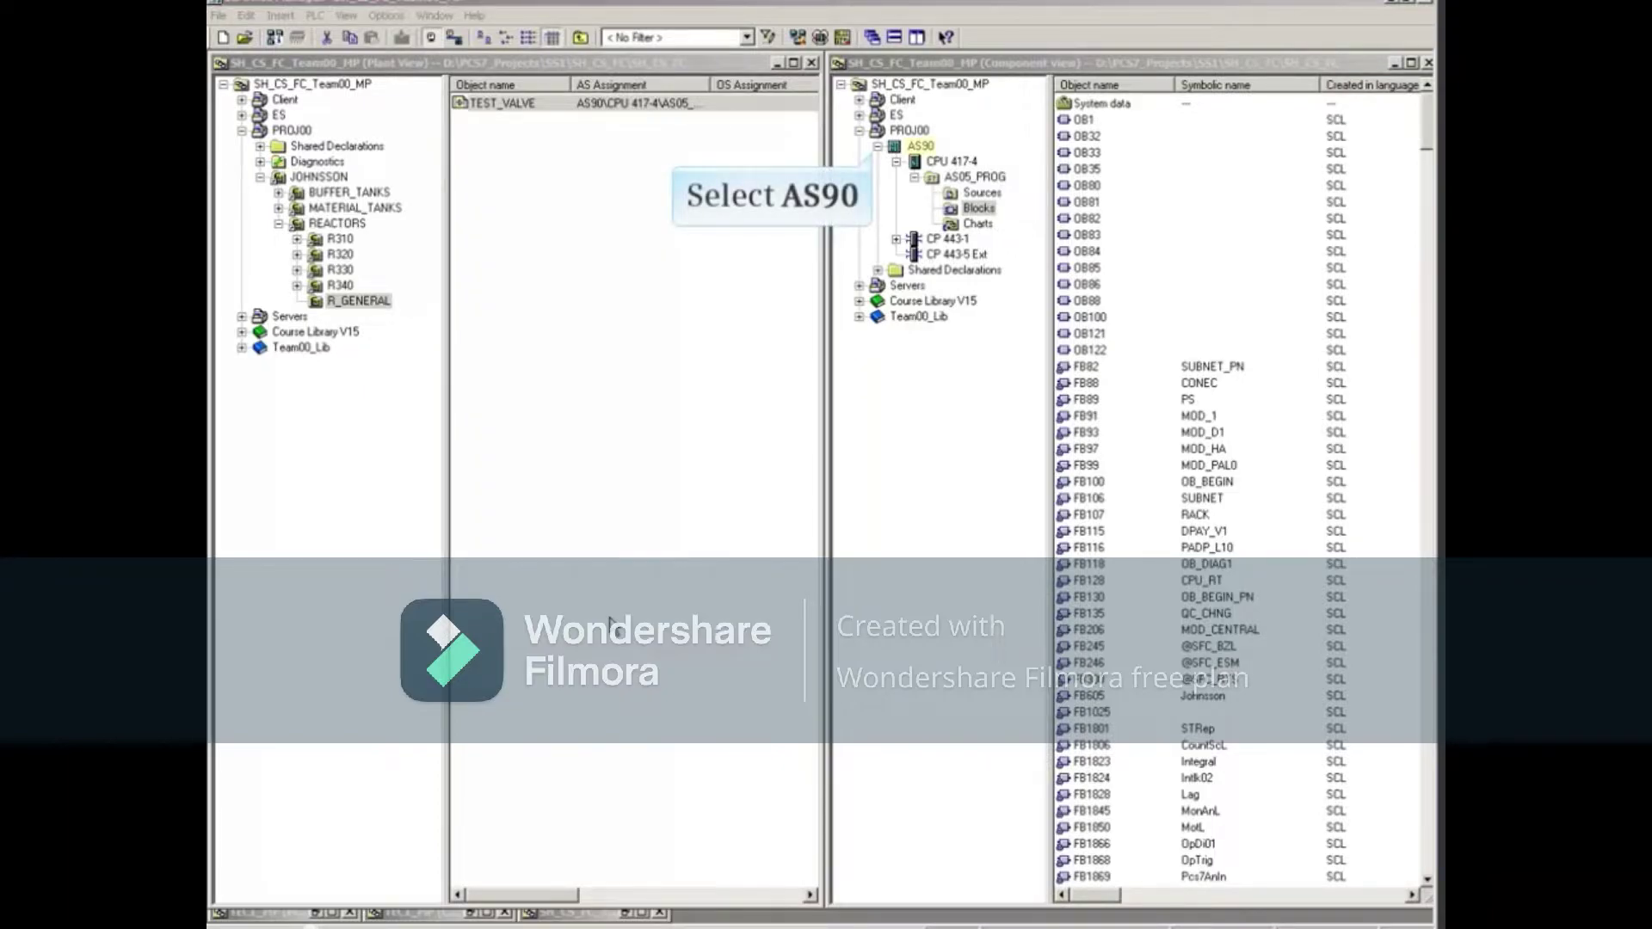
Open the AS90 station's Hardware object in HW Config.
click(914, 150)
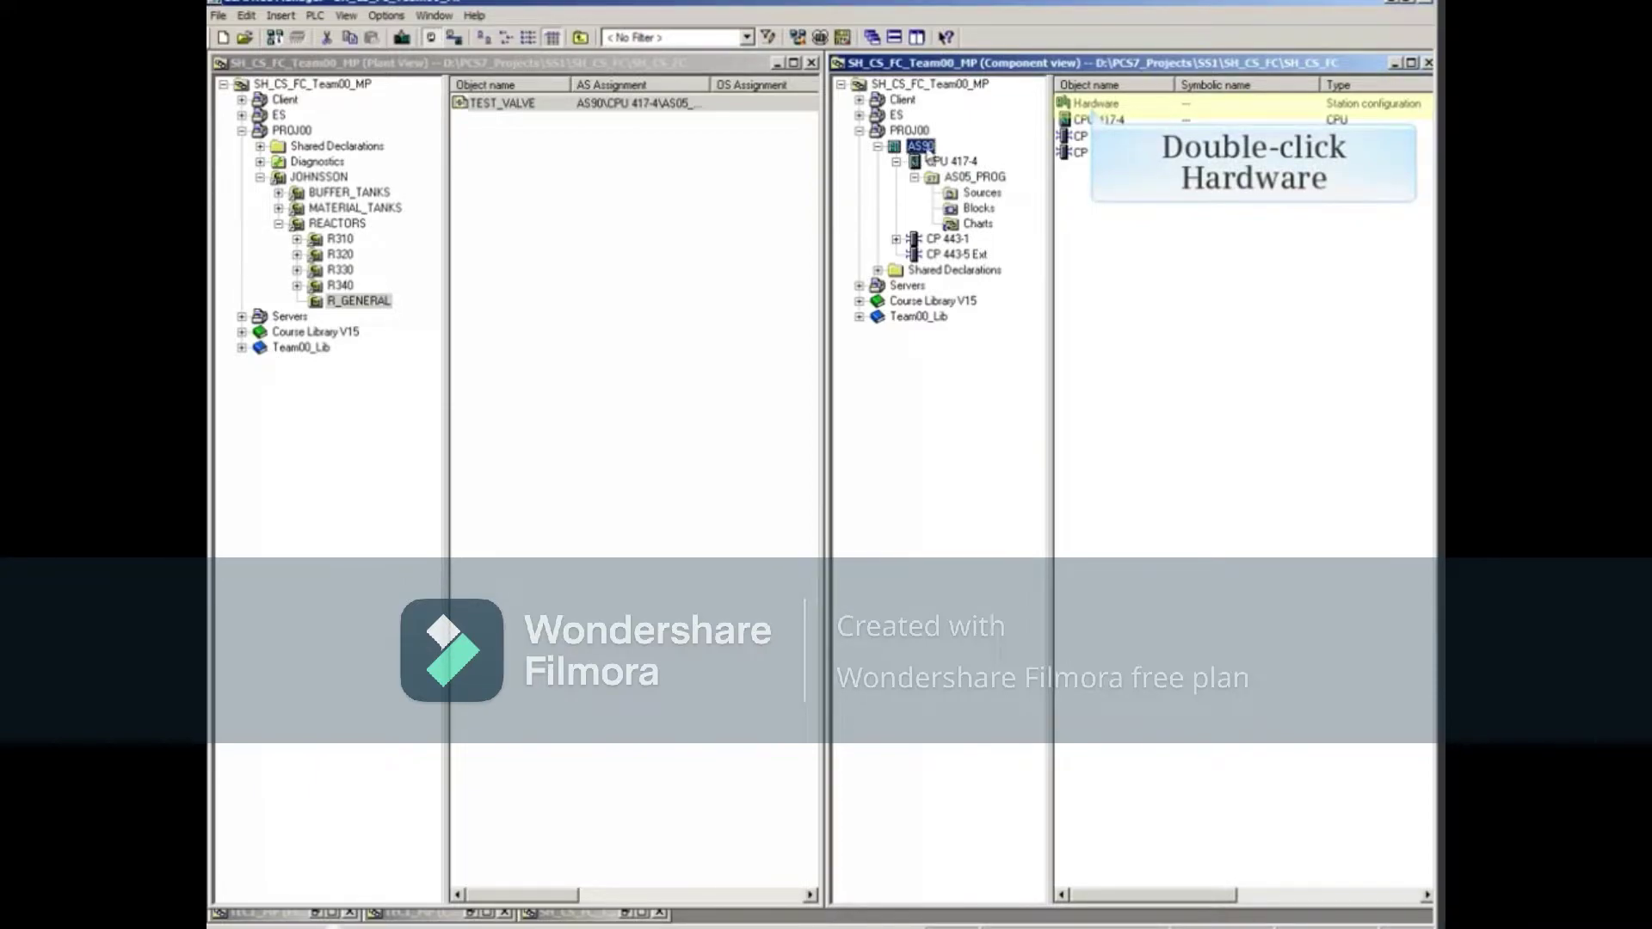
double_click(1090, 103)
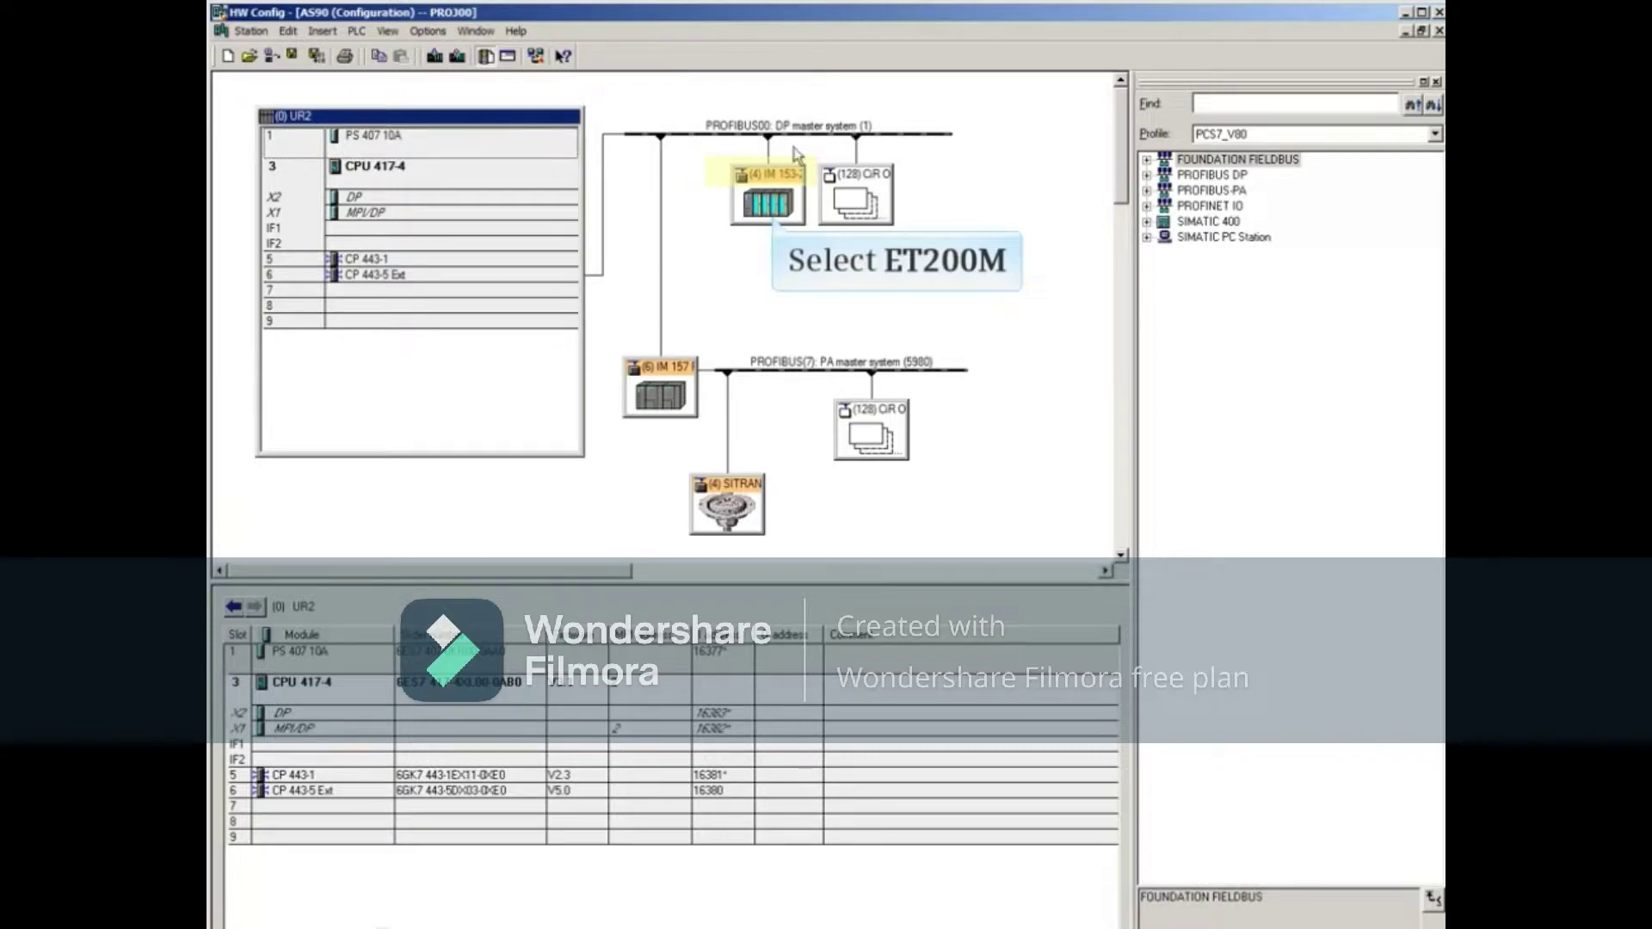
Select the IM 153-2 ET200M station on the DP master system to list its modules.
click(770, 187)
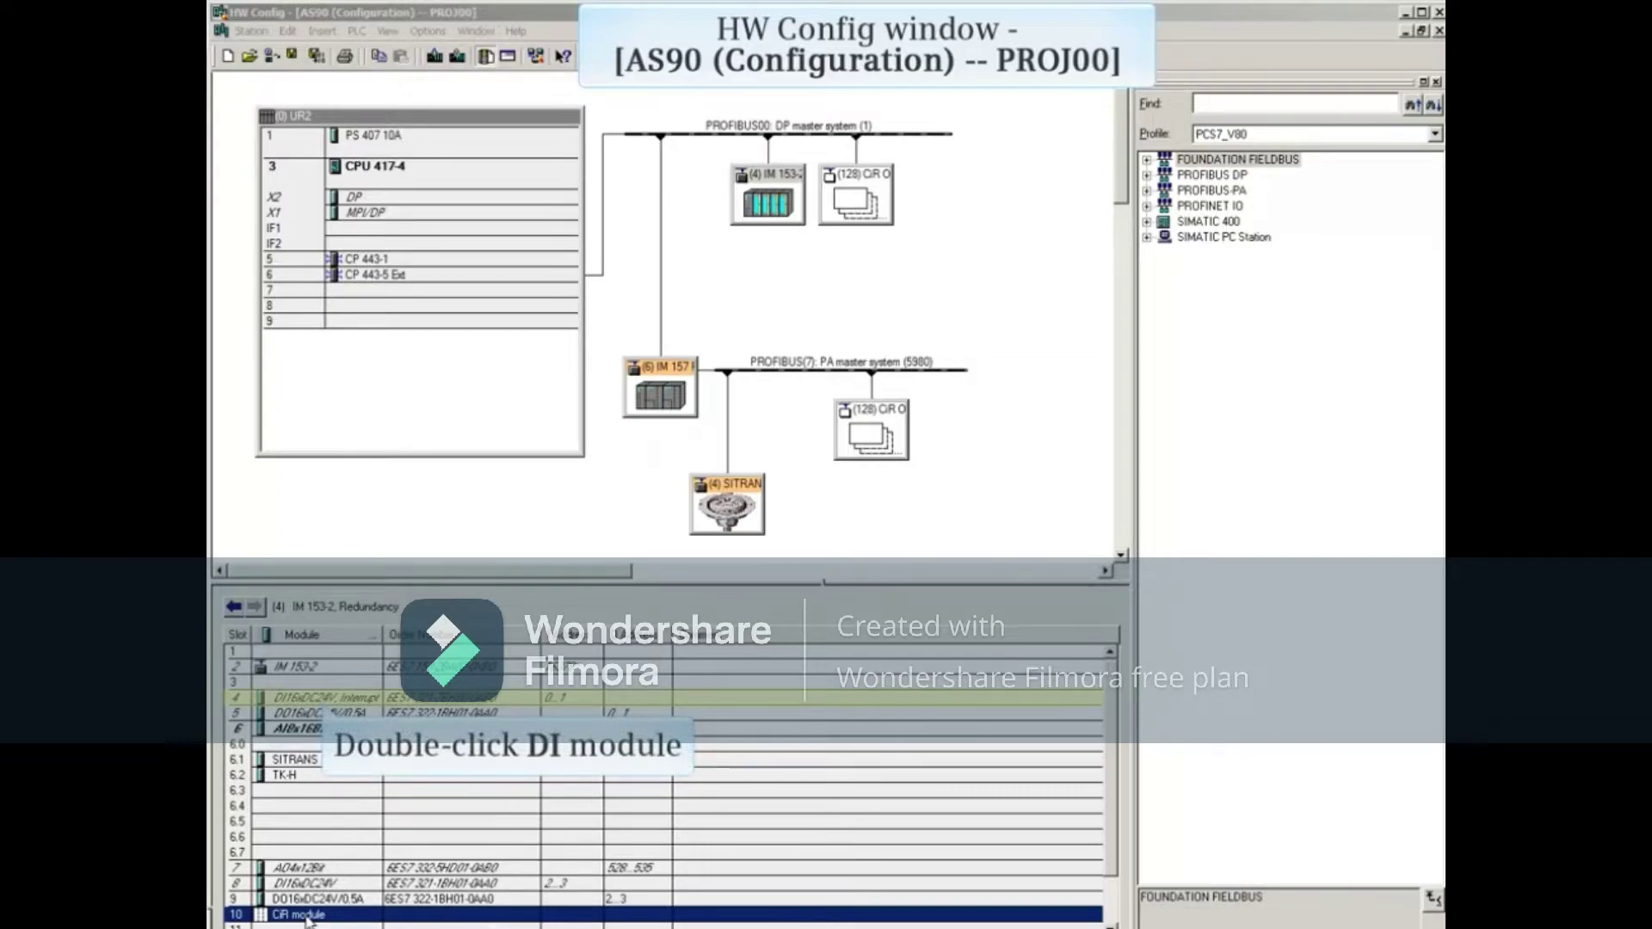
double_click(309, 697)
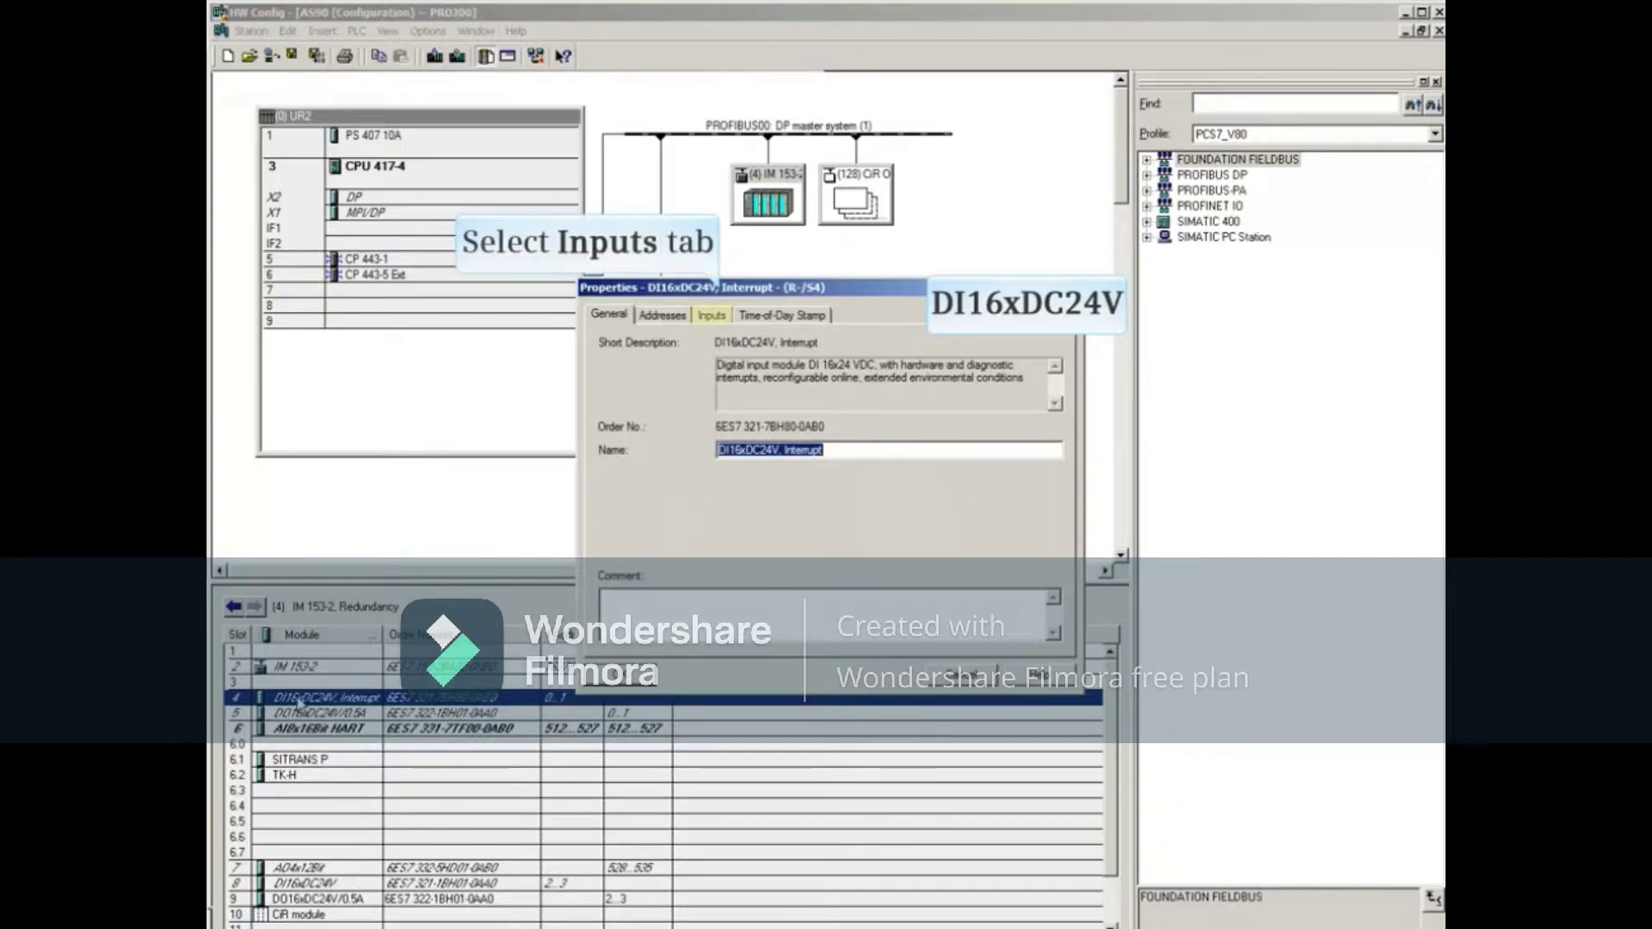
click(709, 316)
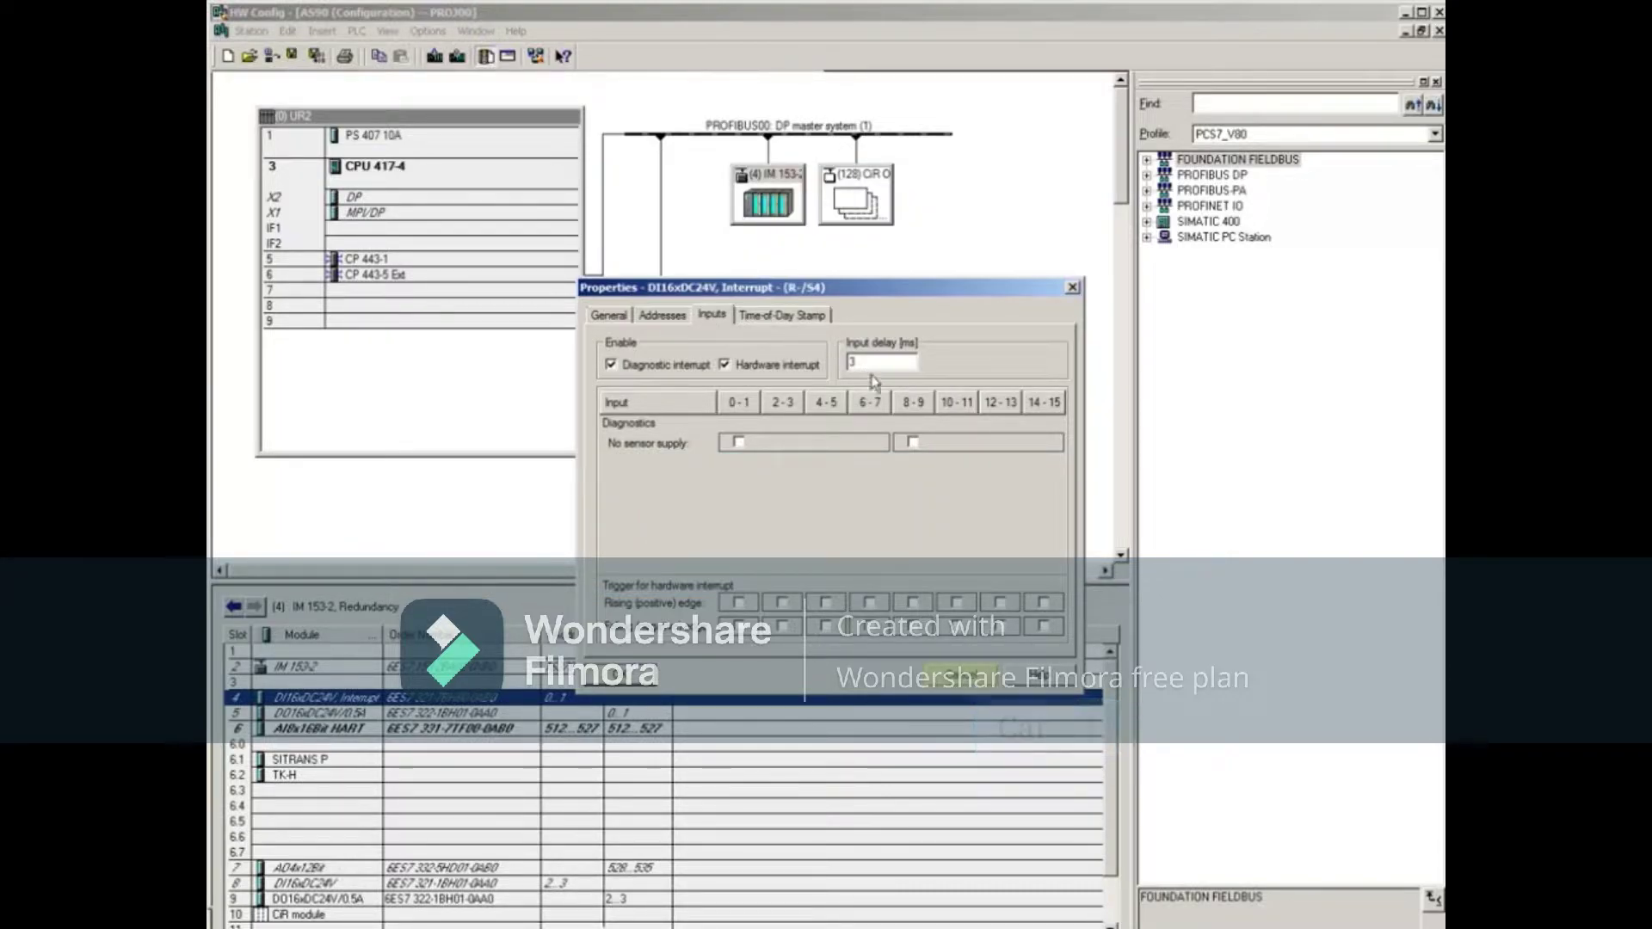
click(963, 683)
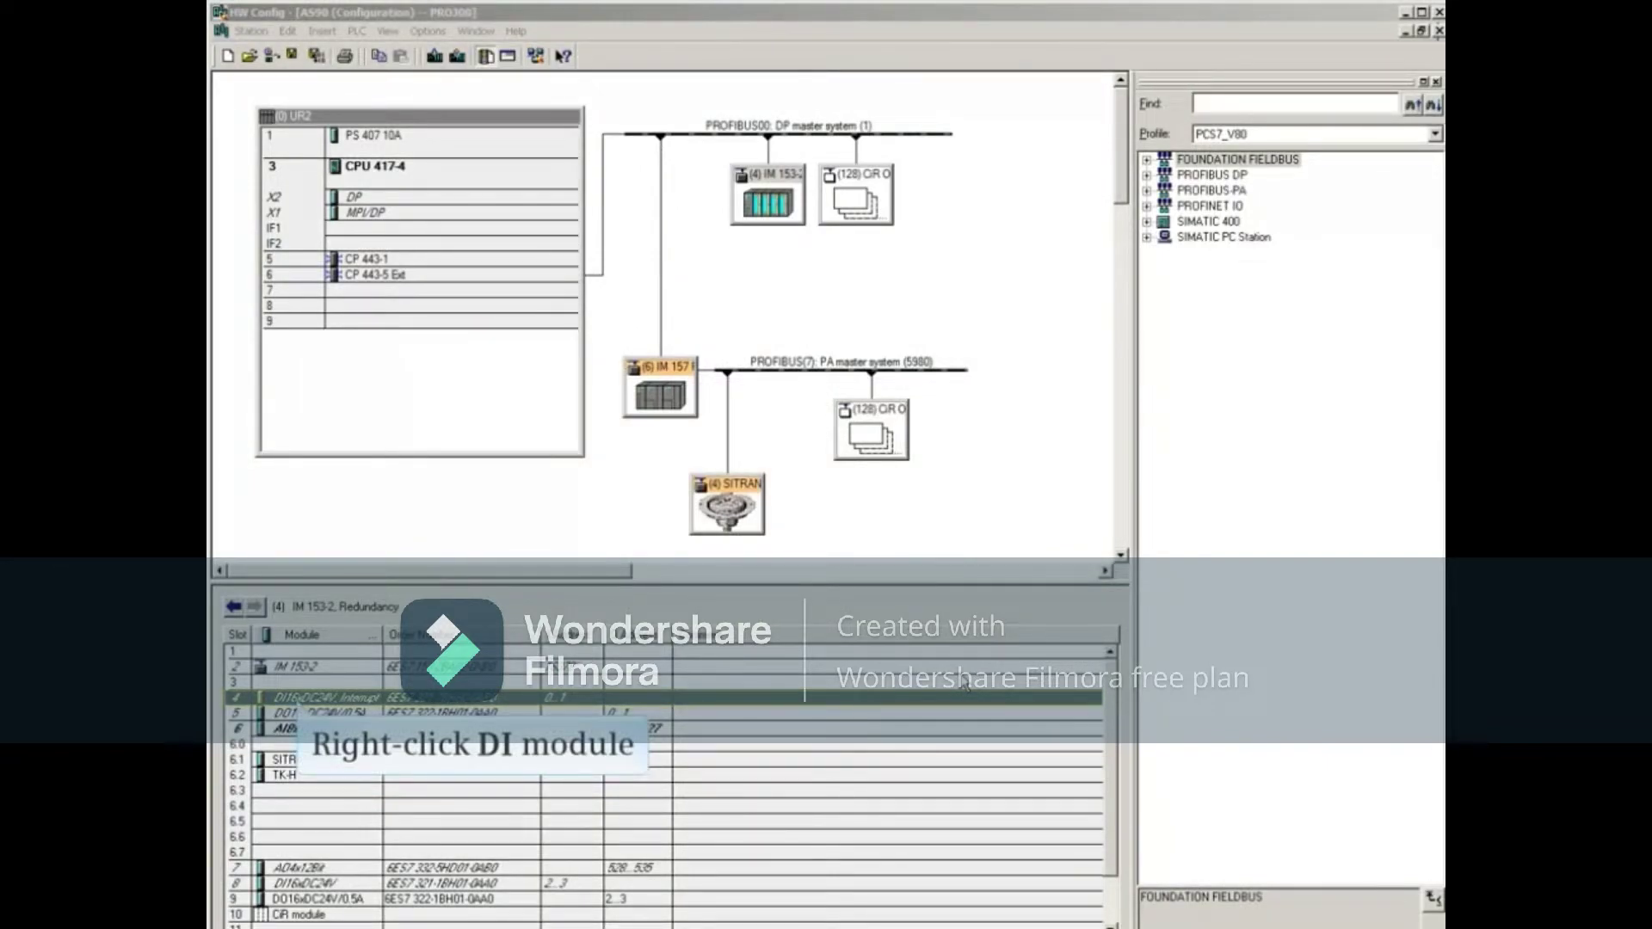
right_click(311, 696)
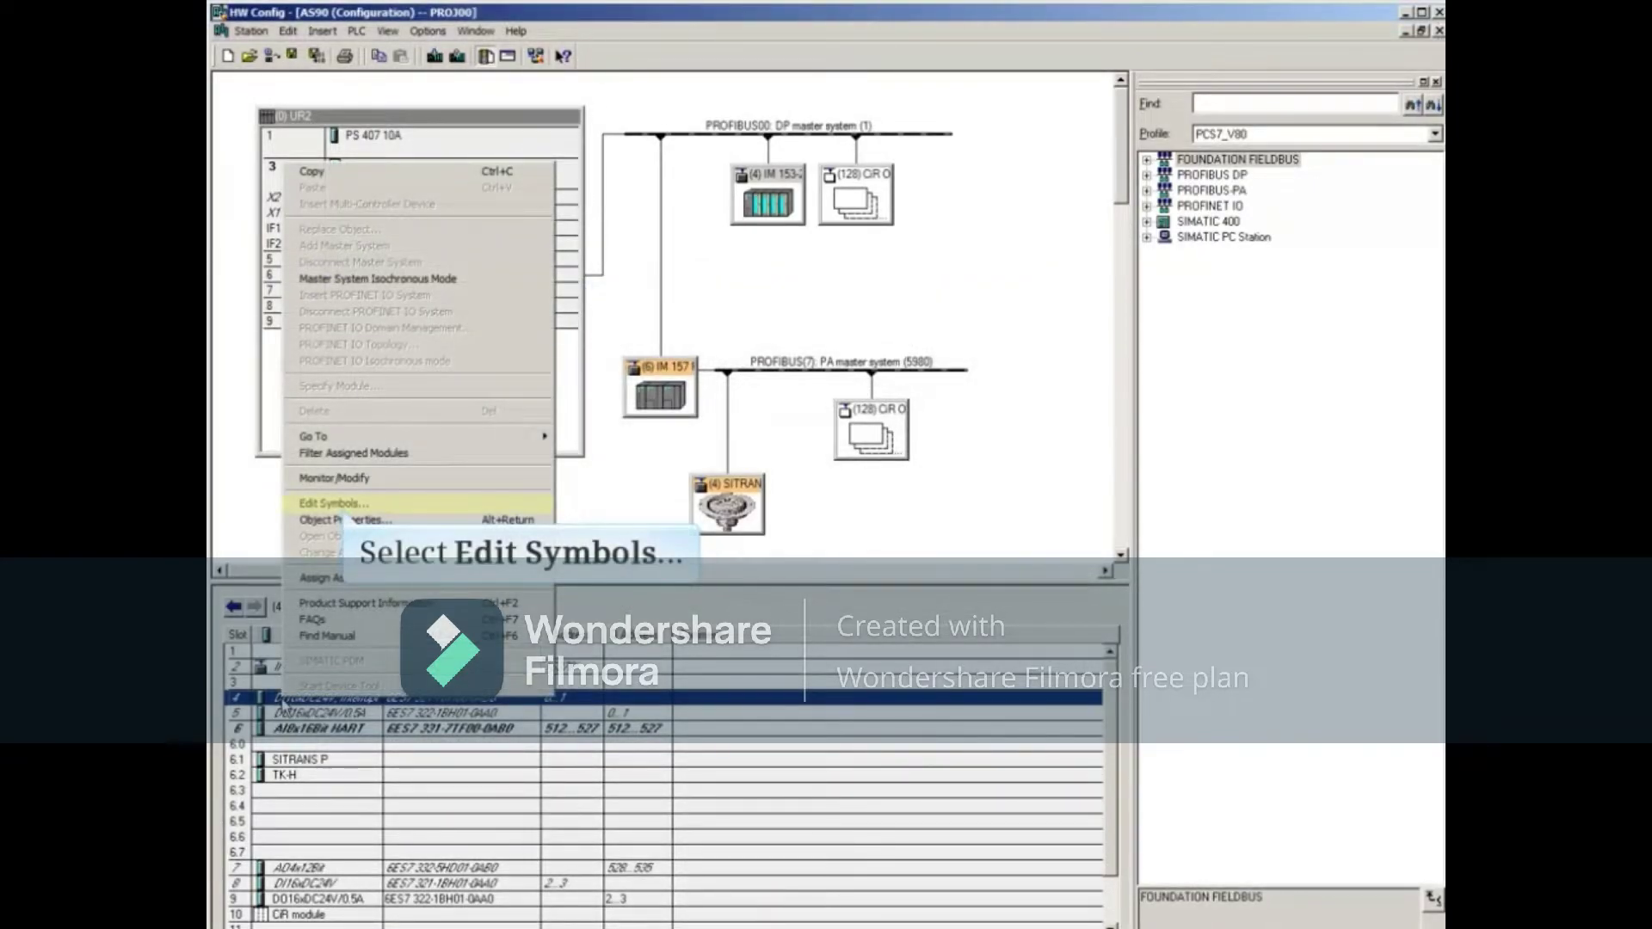
click(340, 509)
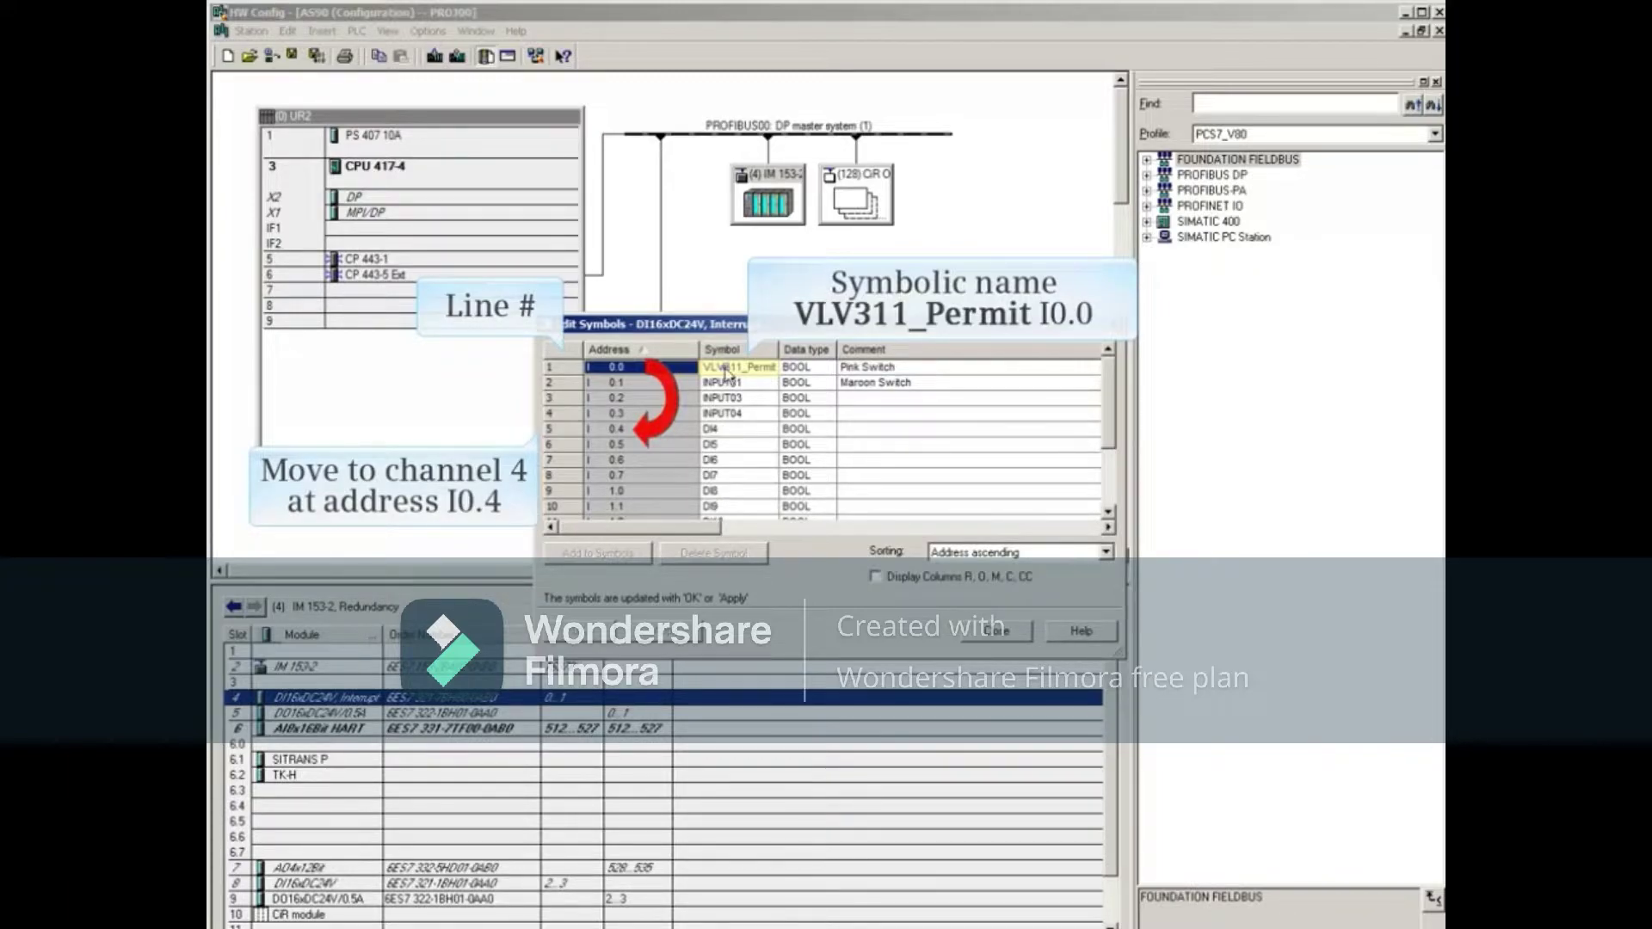
click(723, 429)
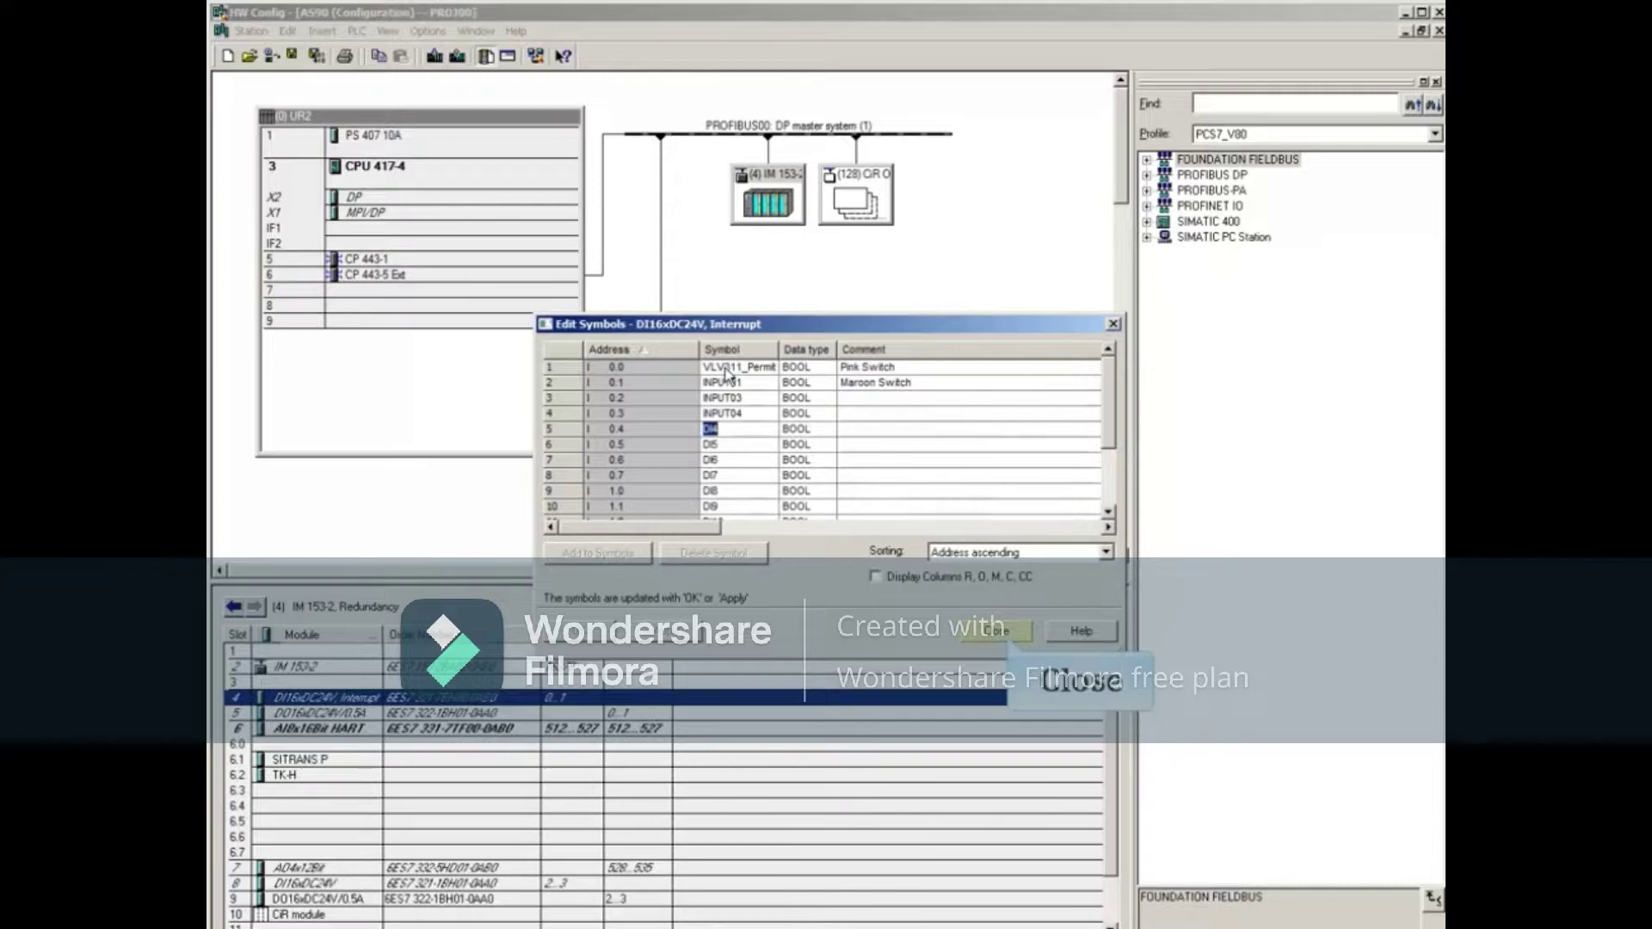
click(995, 630)
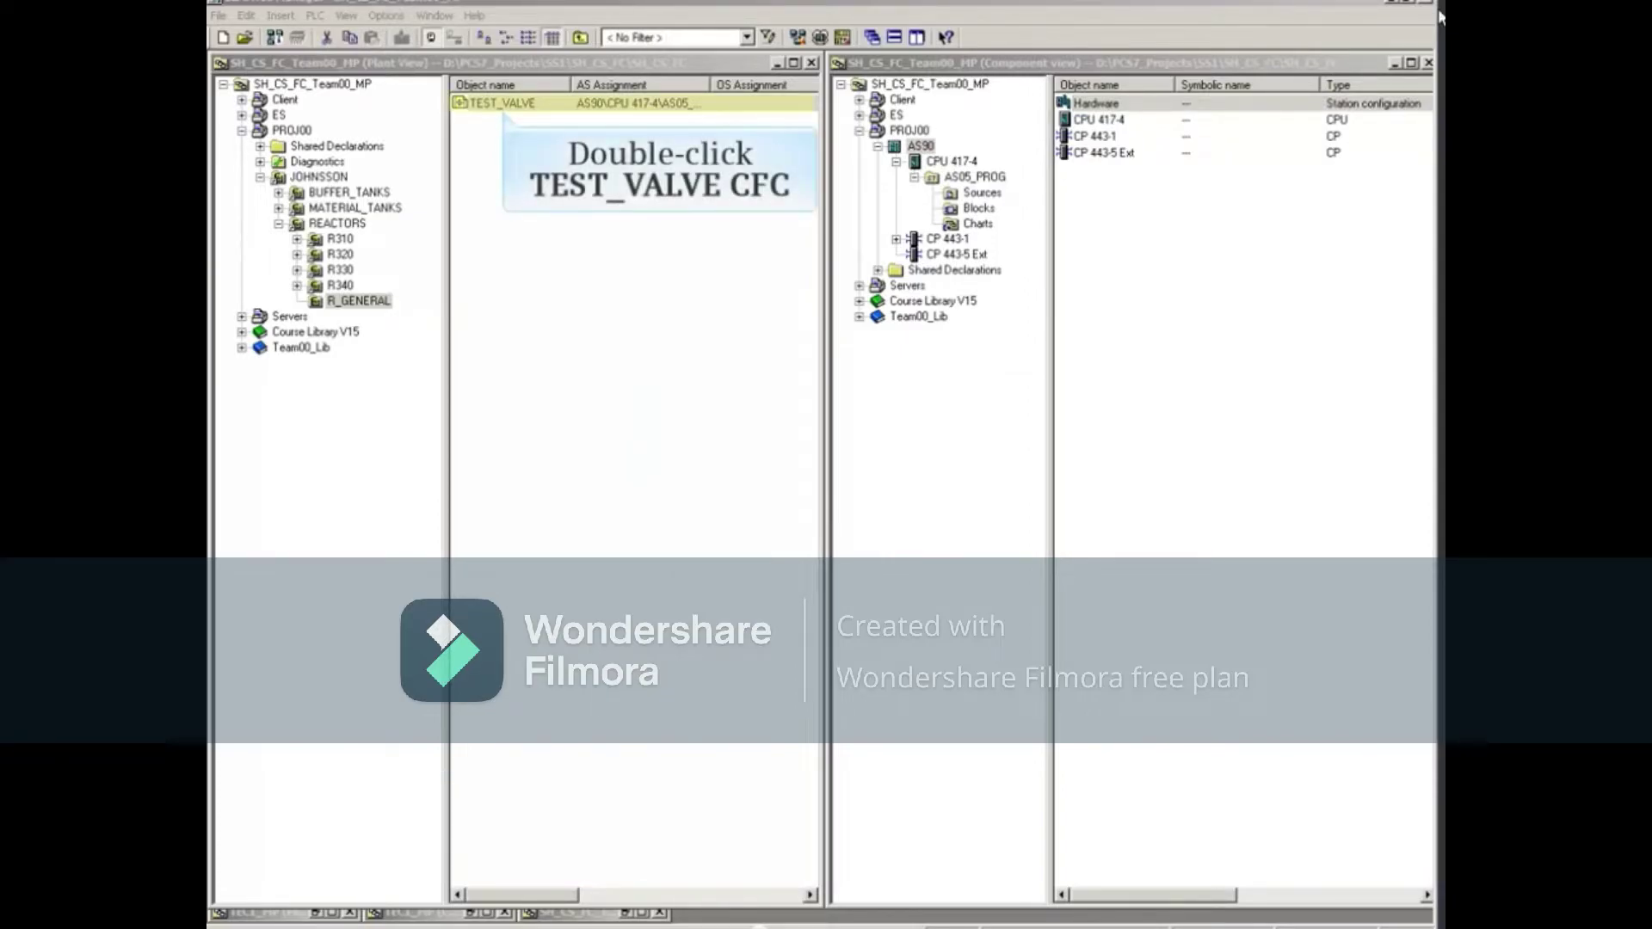
Open the TEST_VALVE CFC chart from the plant view.
double_click(494, 103)
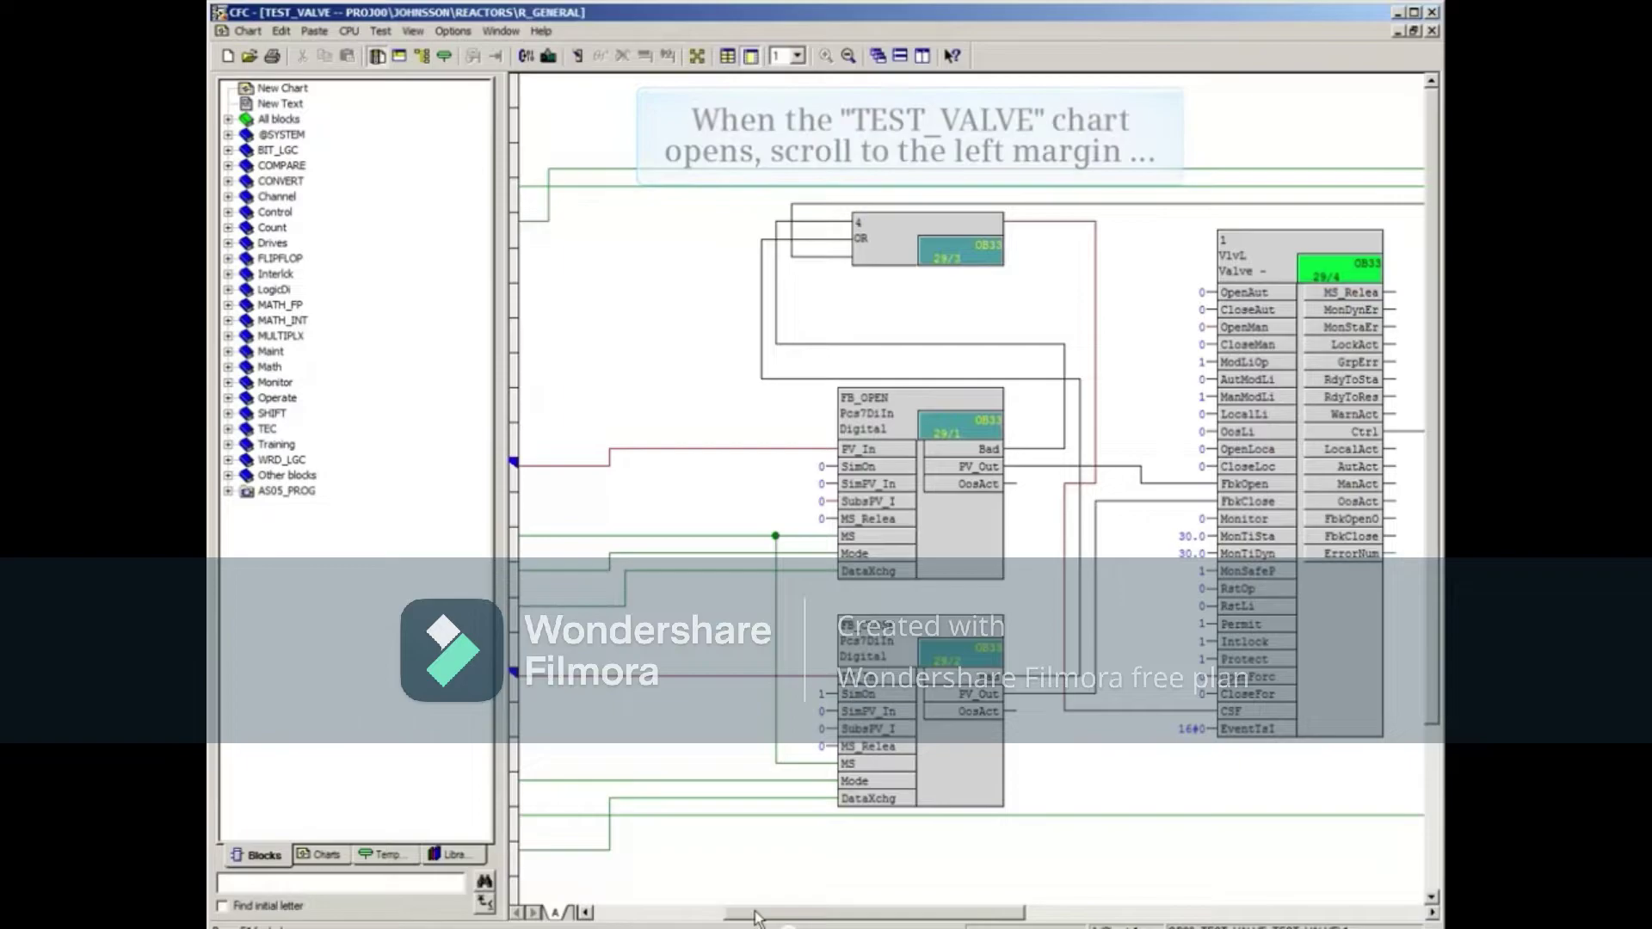
Scroll the TEST_VALVE chart fully left to reveal VLV311_Permit at I0.0.
drag(759, 917, 691, 918)
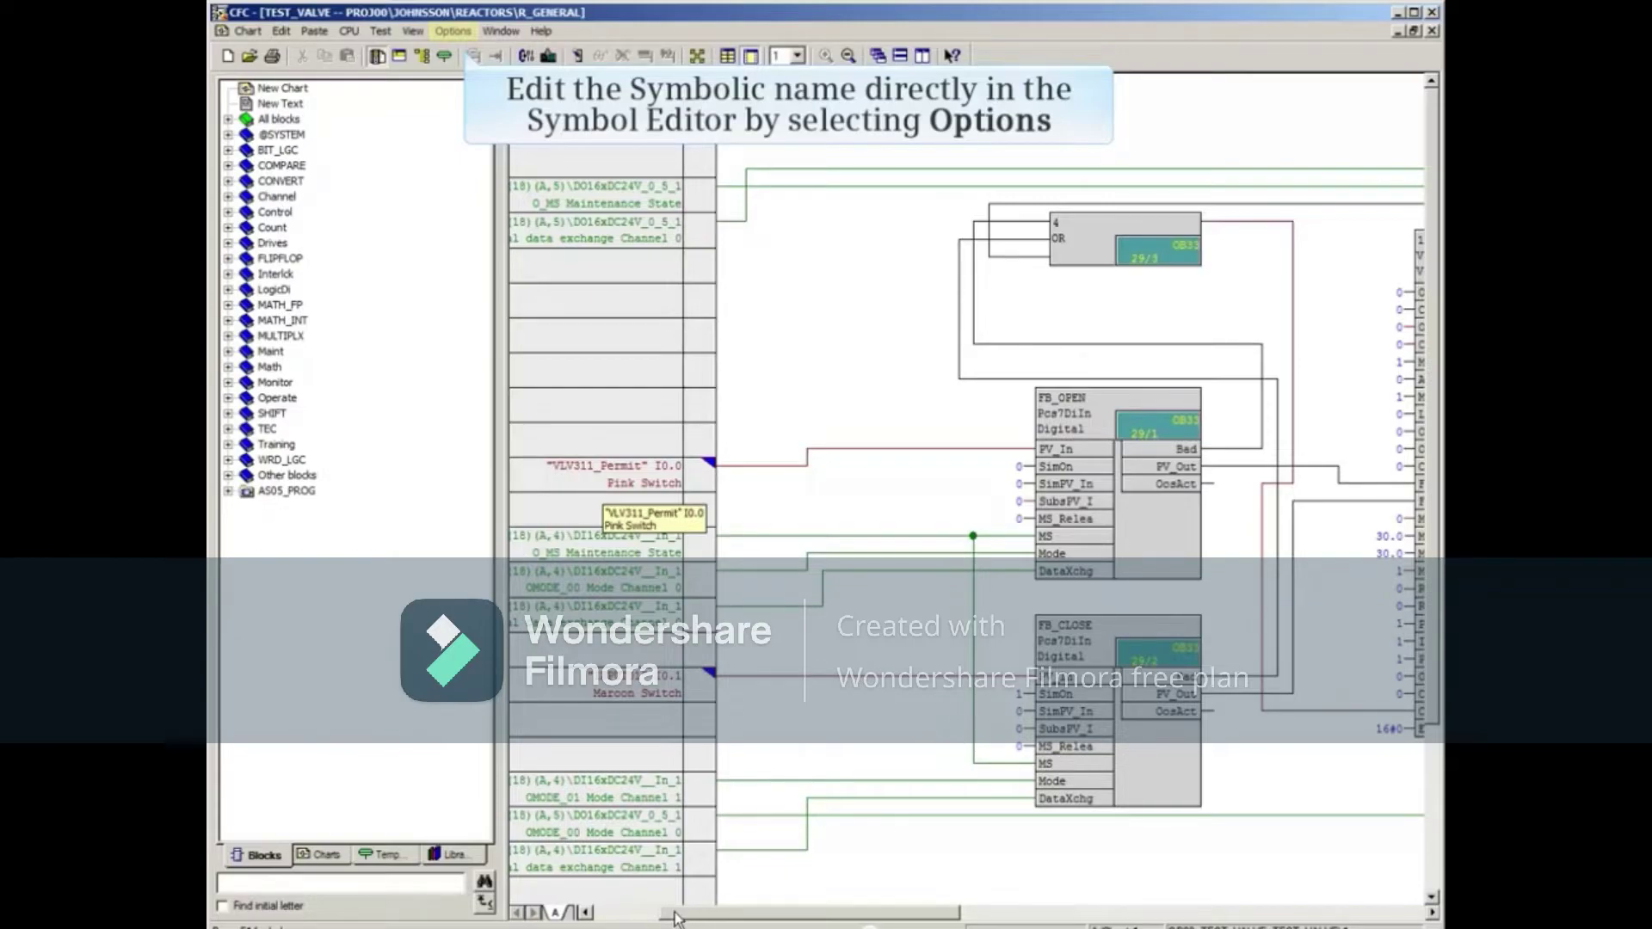
Open the AS05_PROG symbol table via Options > Open Symbol Table.
click(453, 31)
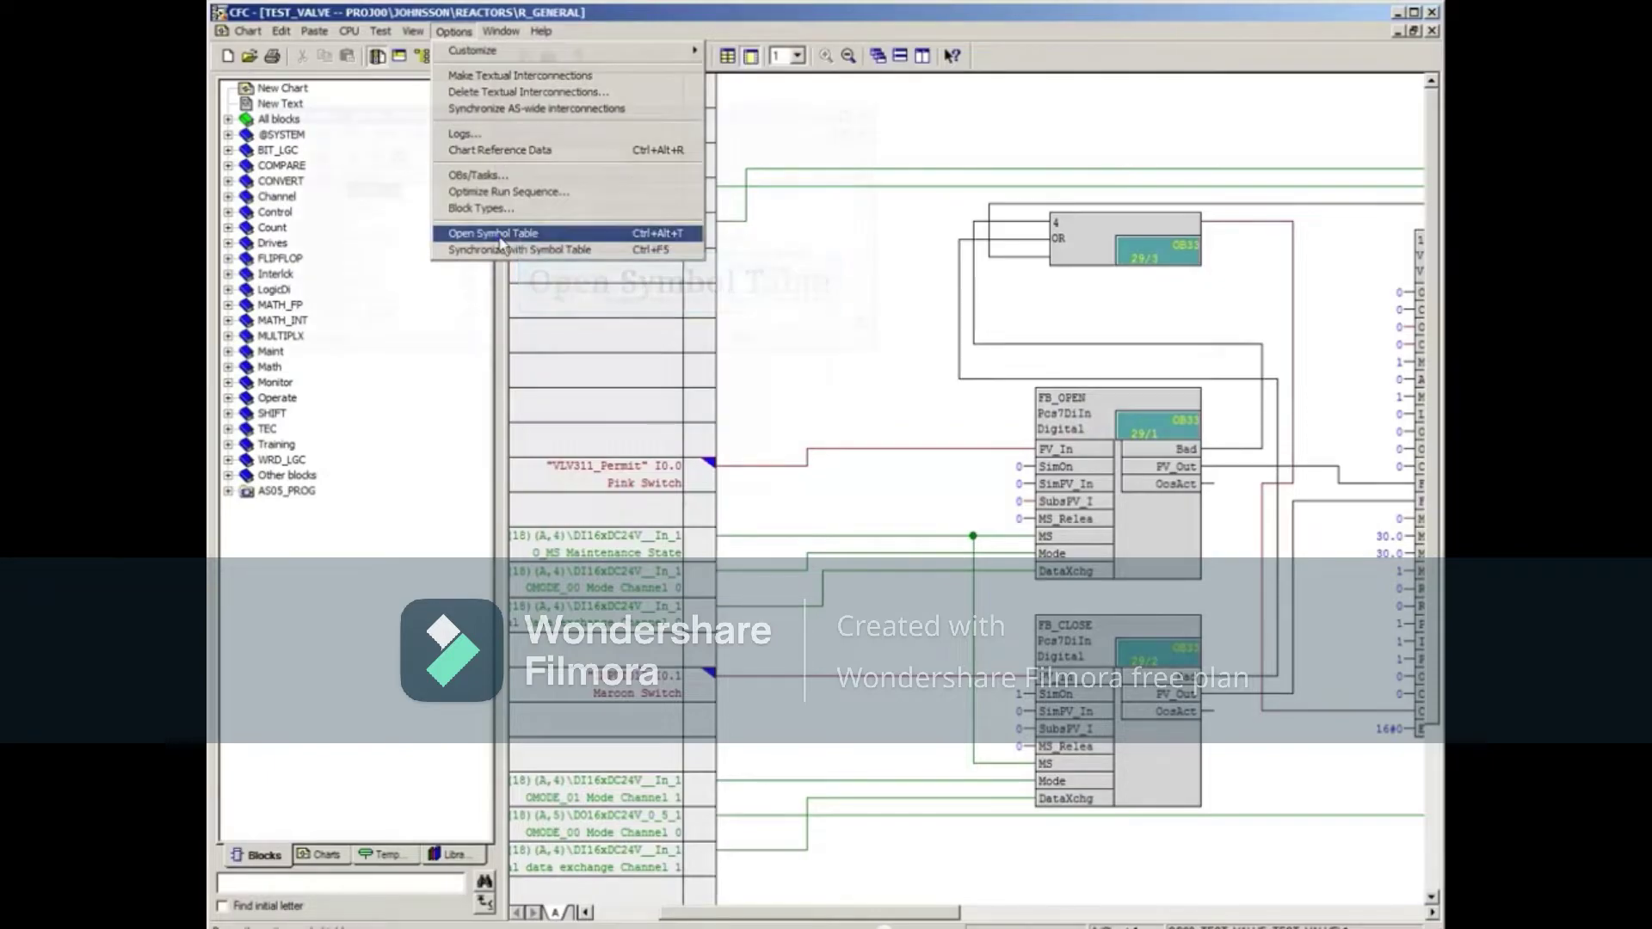
click(495, 234)
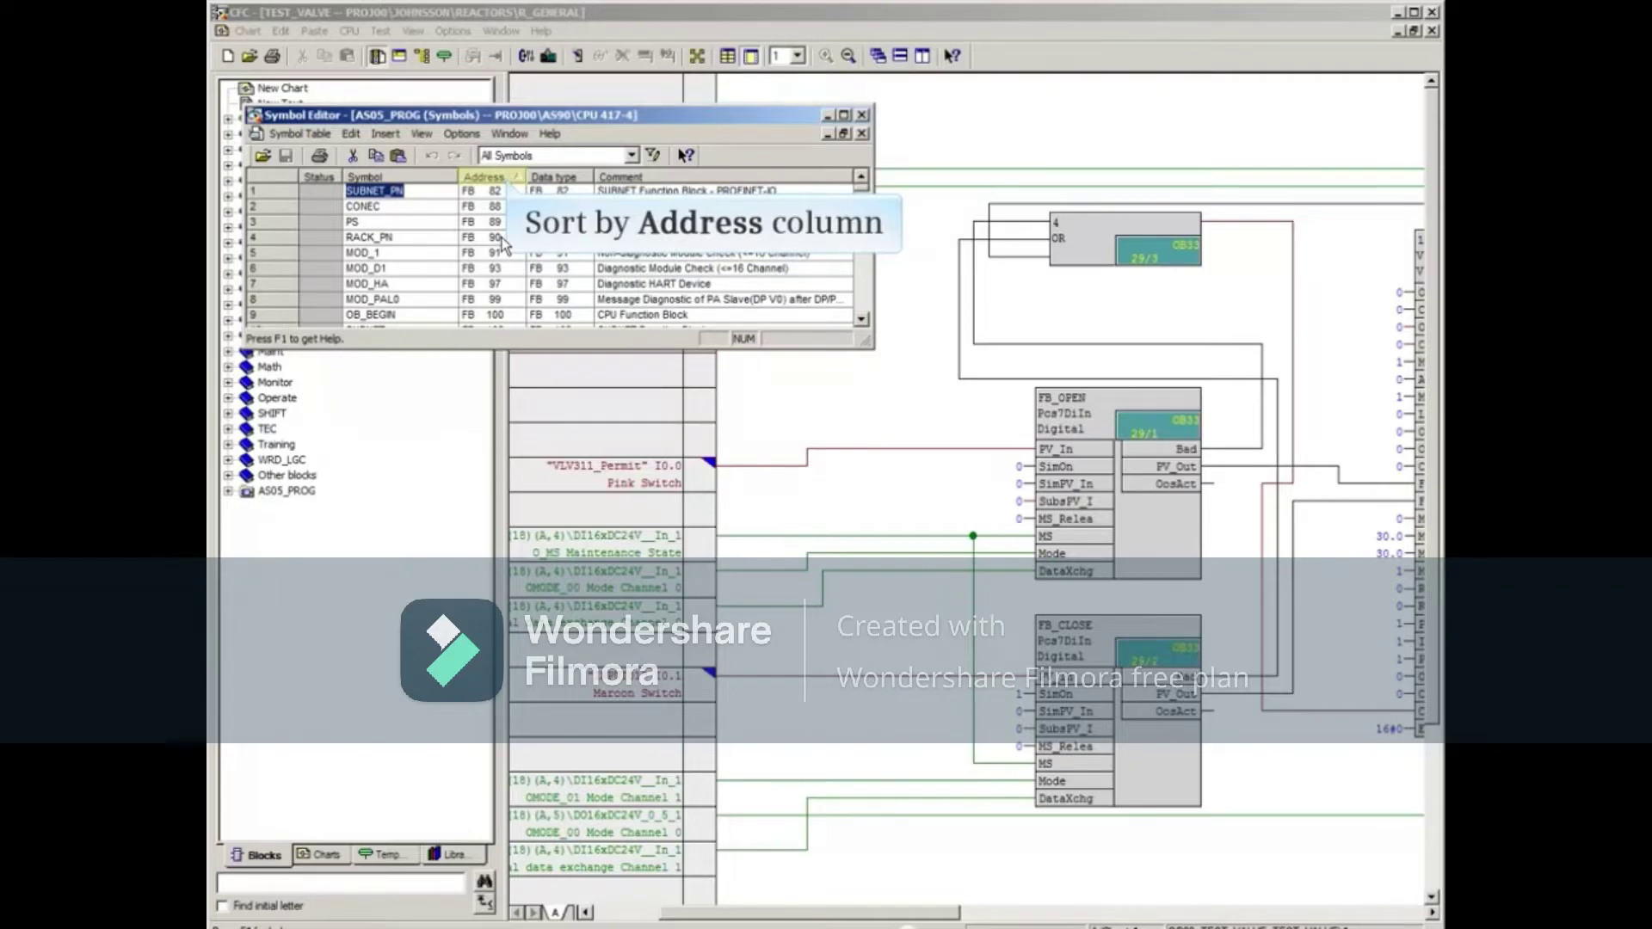
Sort the symbol table by address and compare VLV311_Permit with DI4 at I0.4.
click(487, 177)
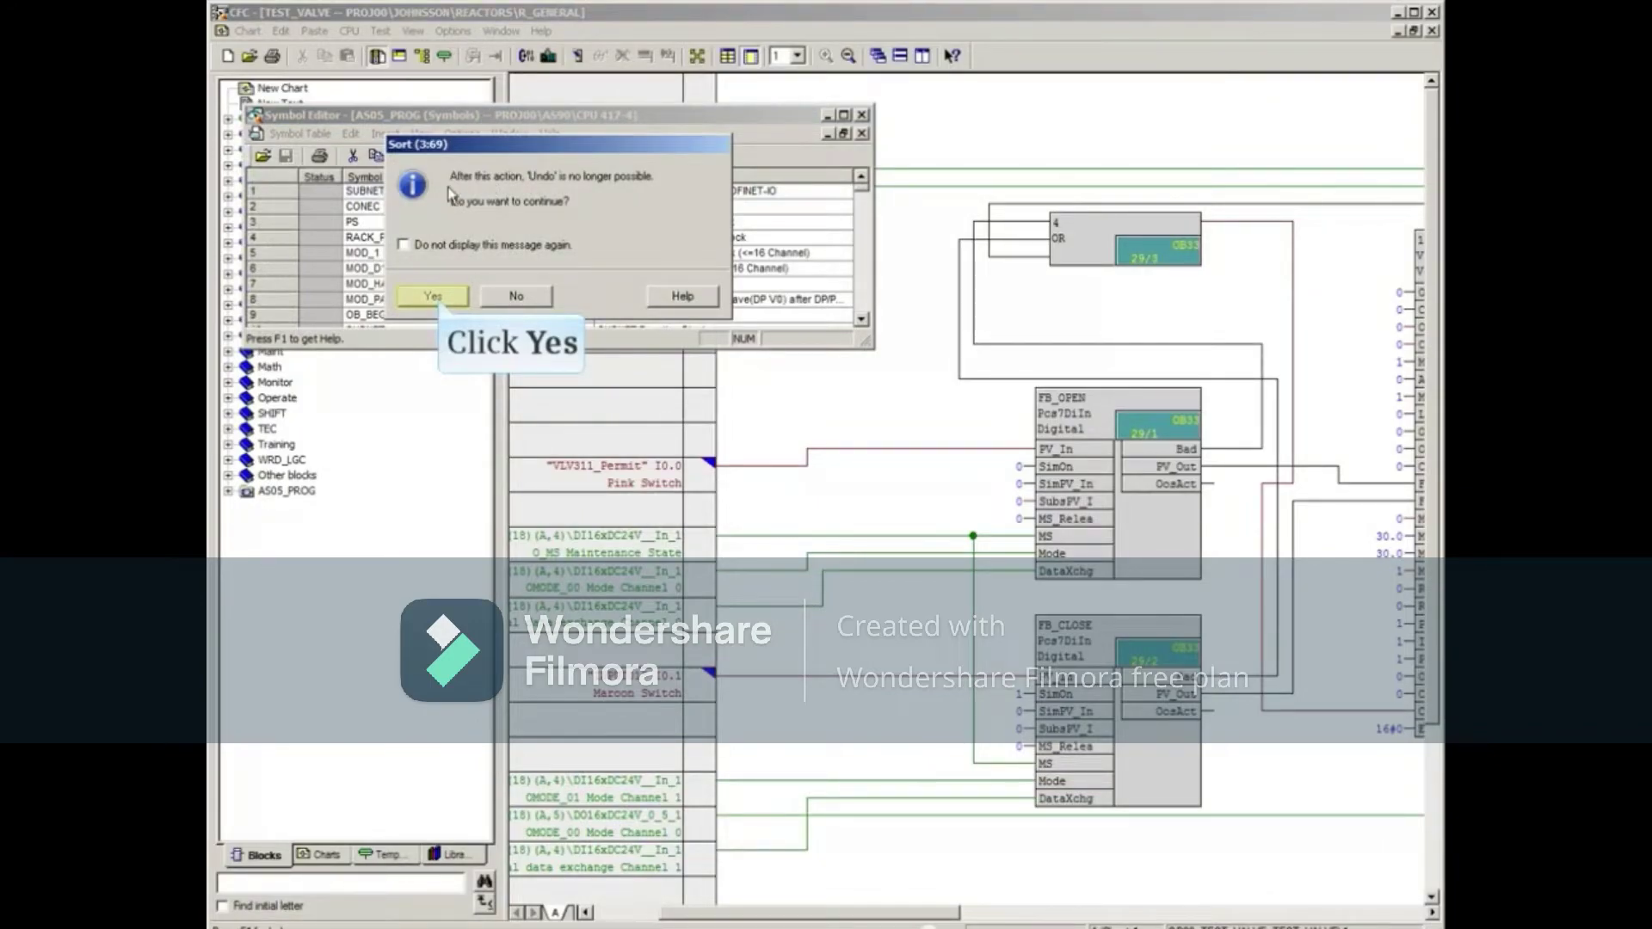
click(417, 298)
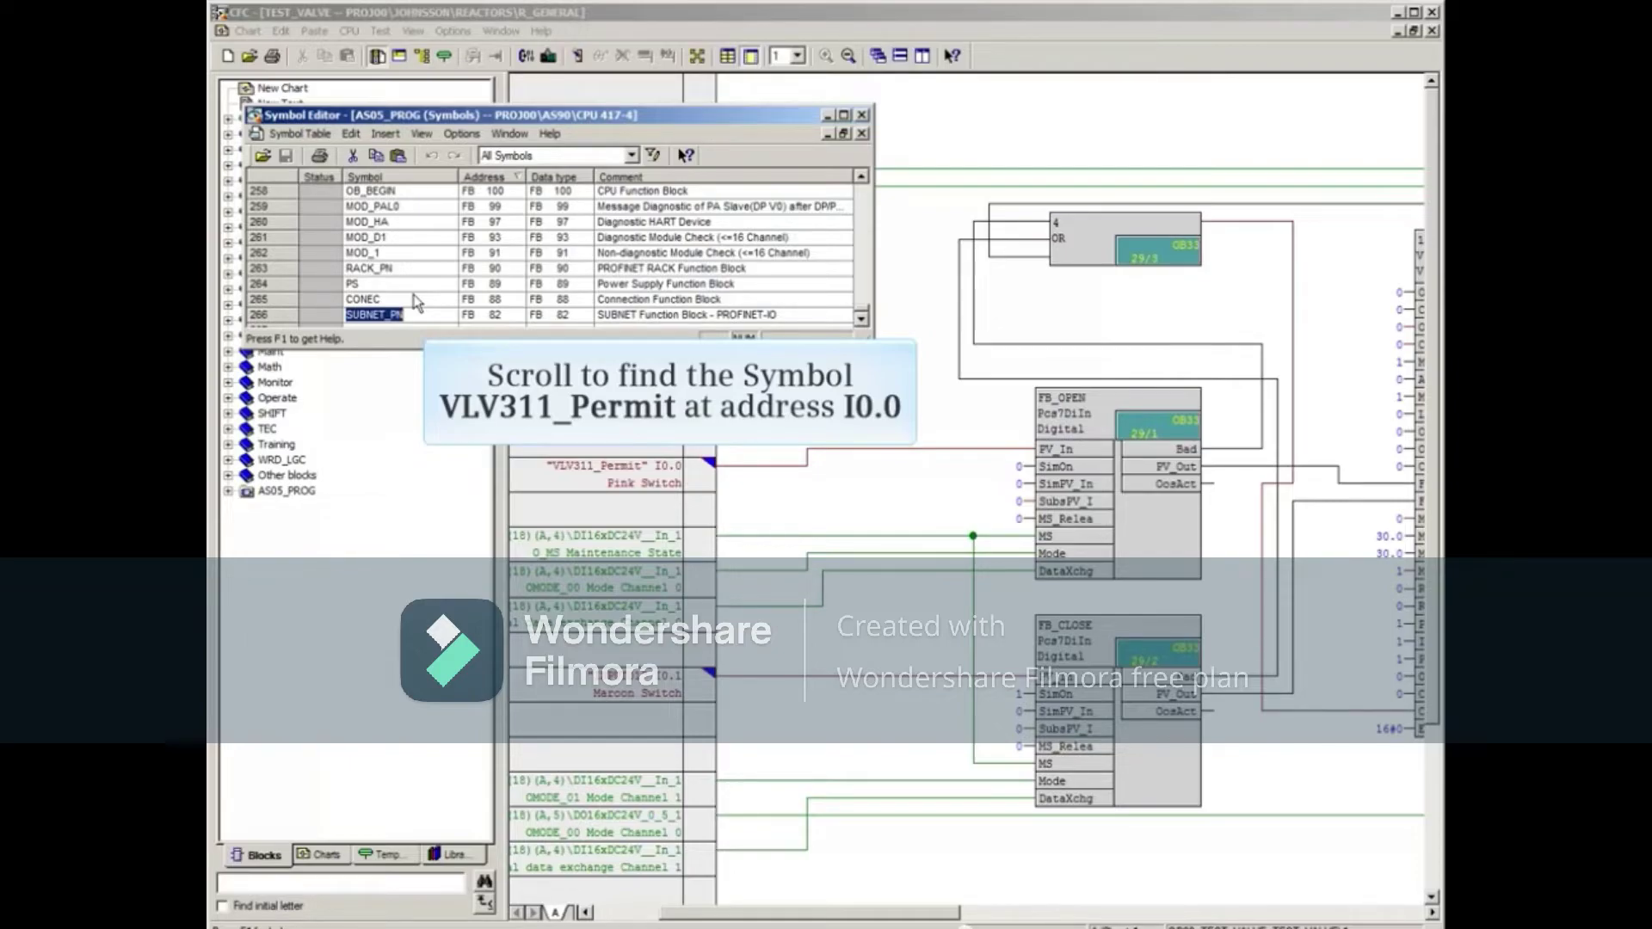
drag(859, 312, 854, 286)
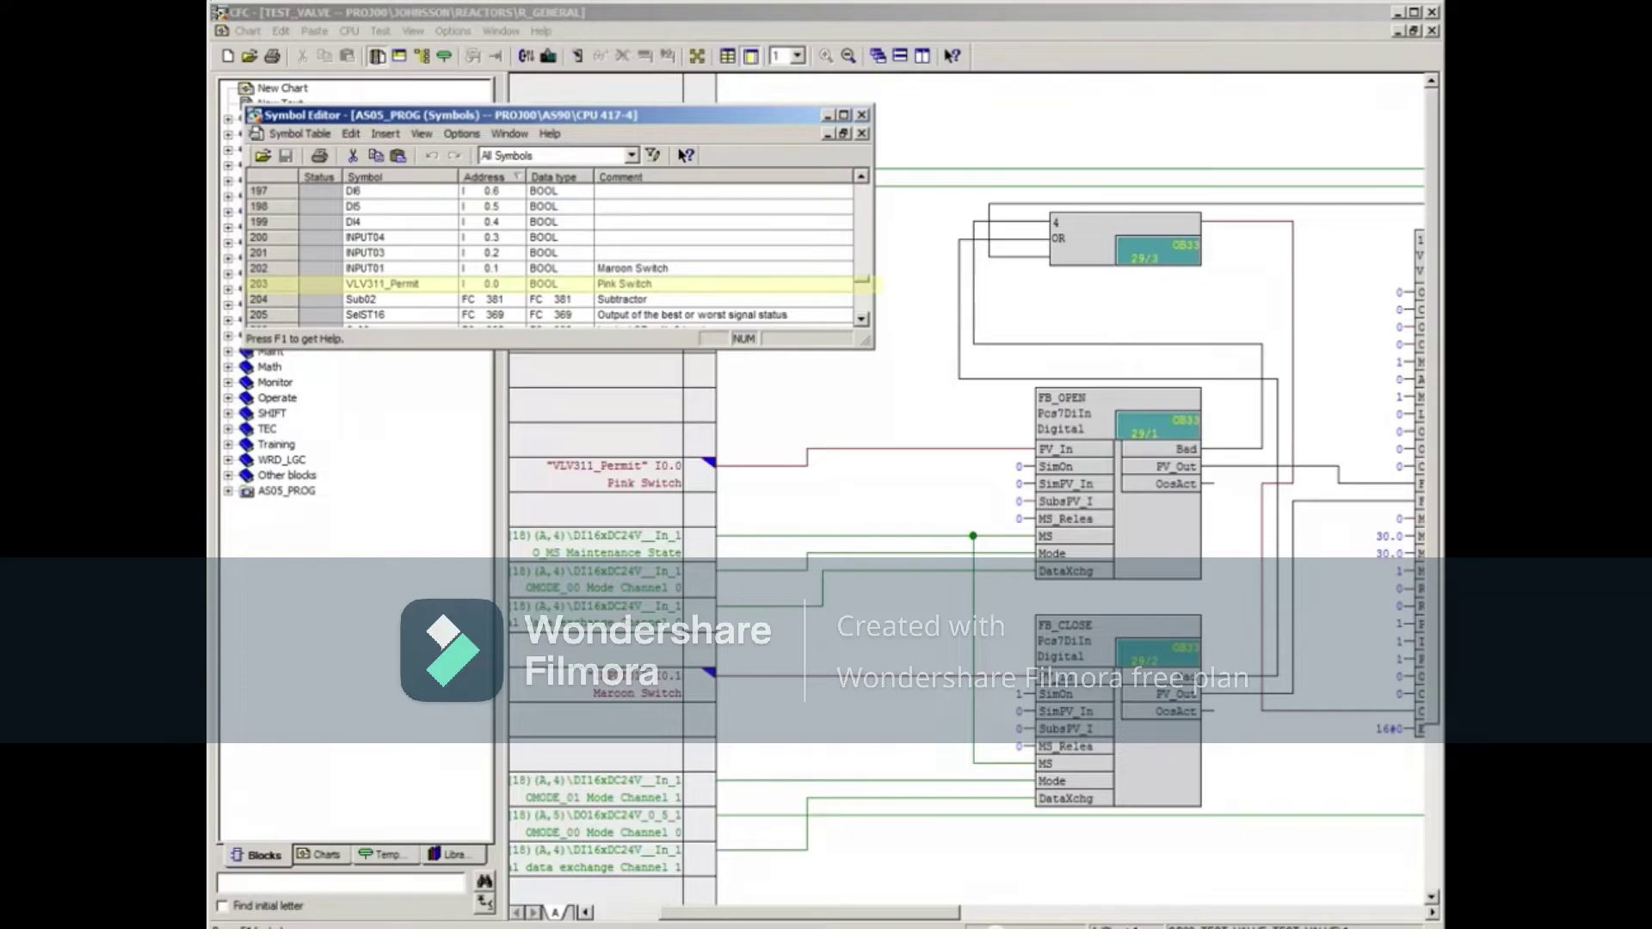
click(255, 284)
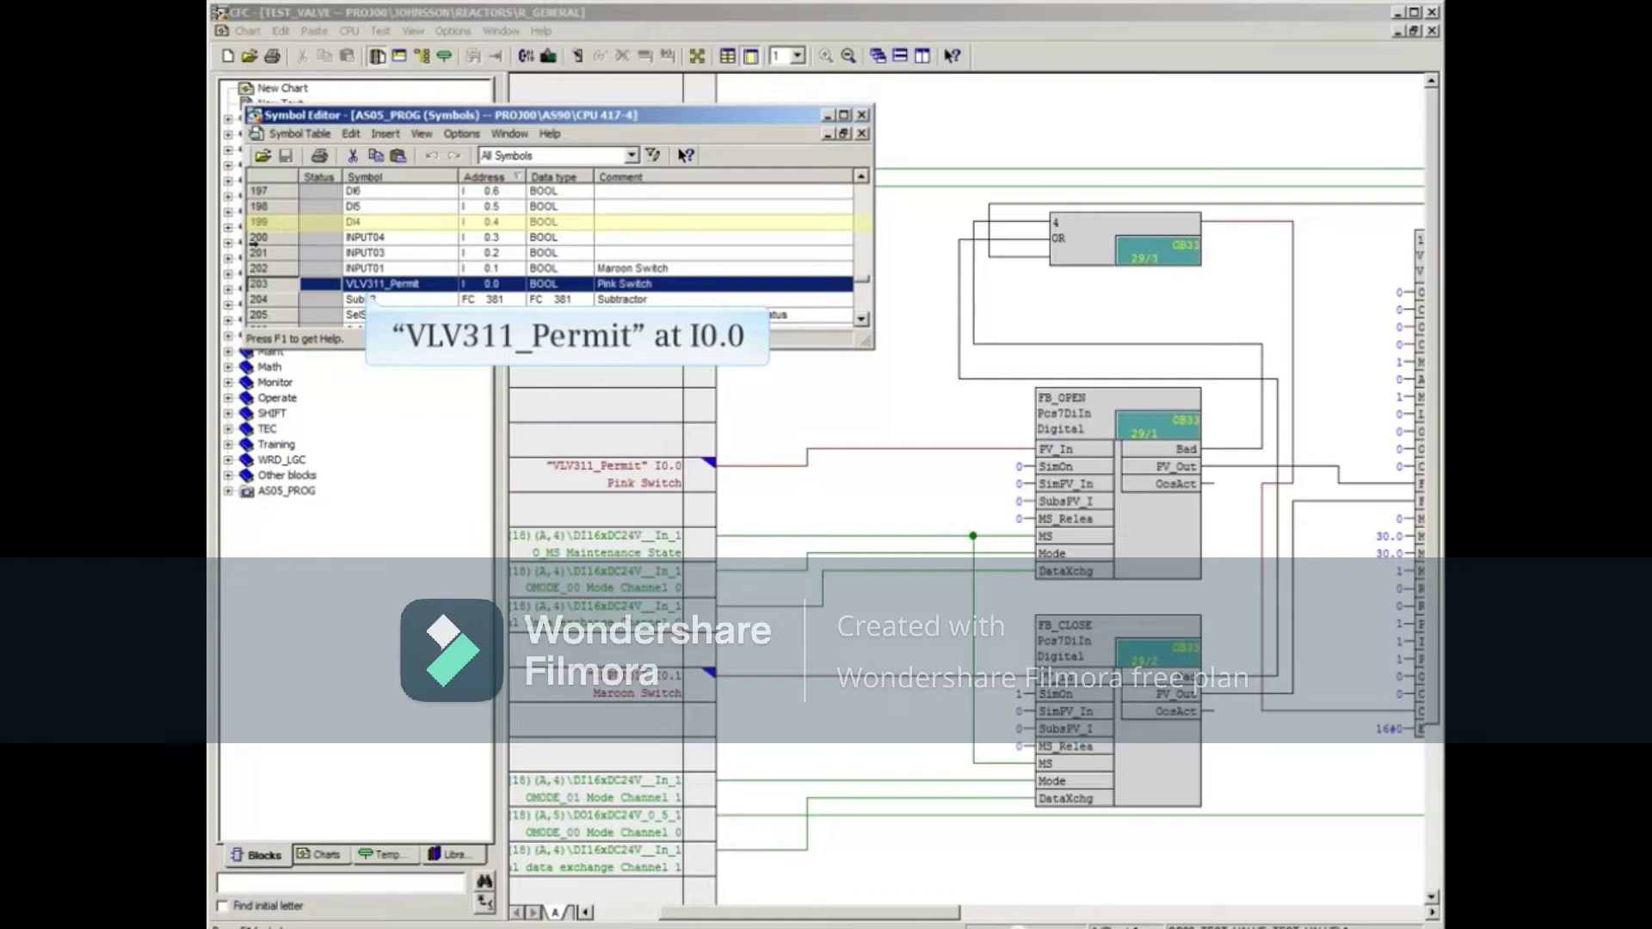
click(255, 222)
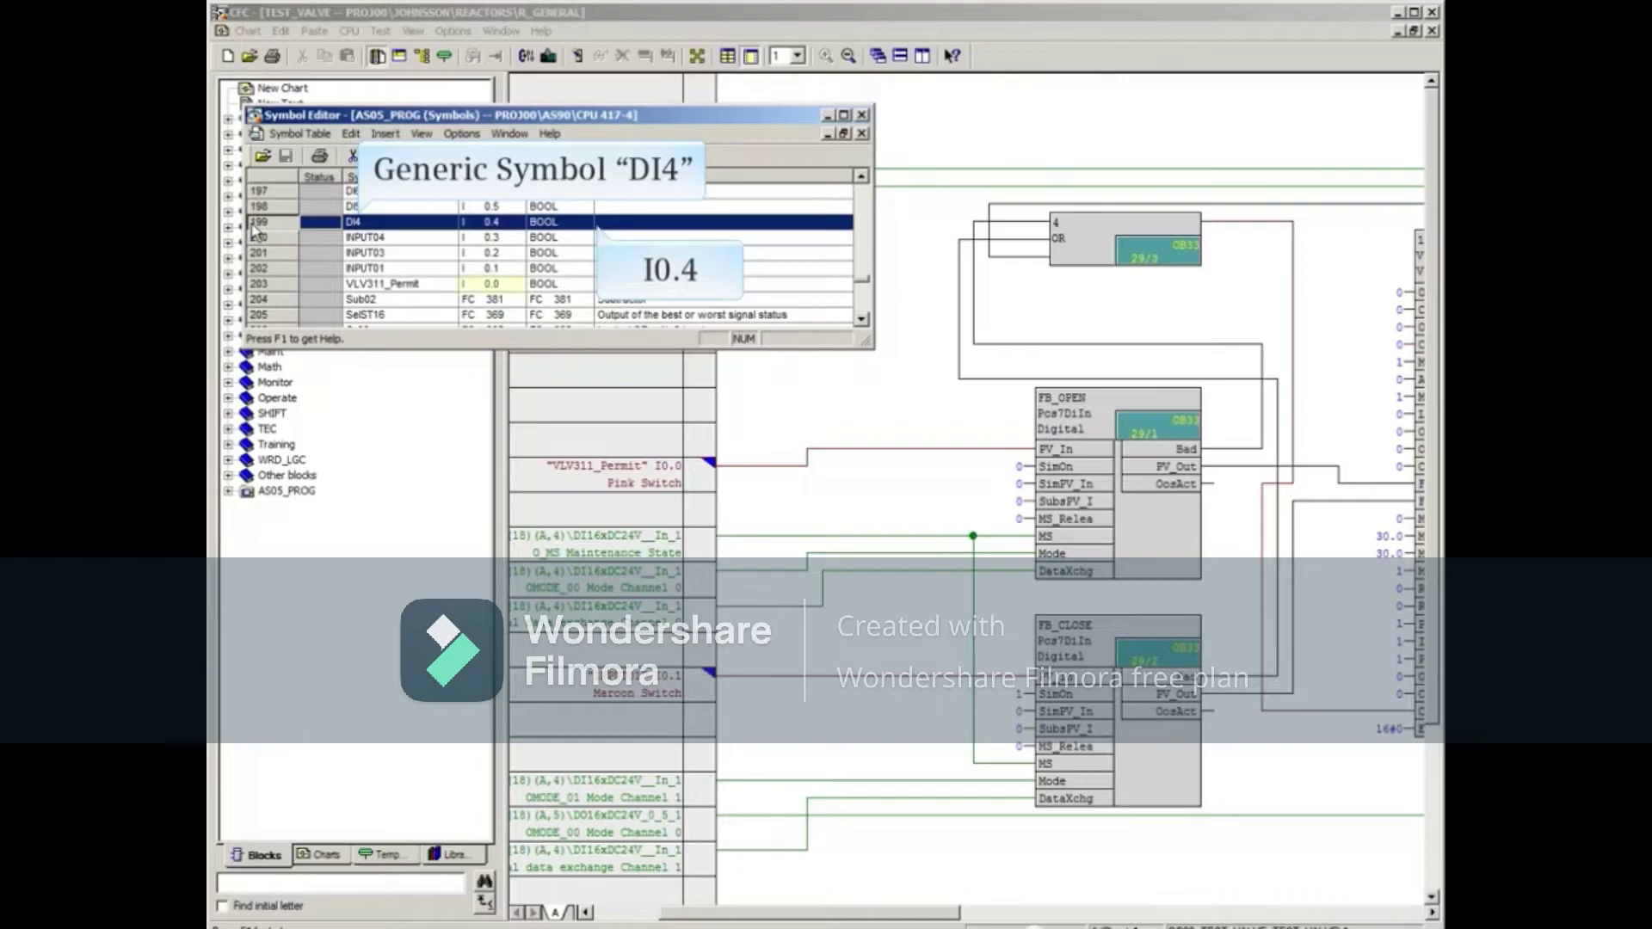
Change VLV311_Permit's address from I0.0 to I0.4.
click(480, 284)
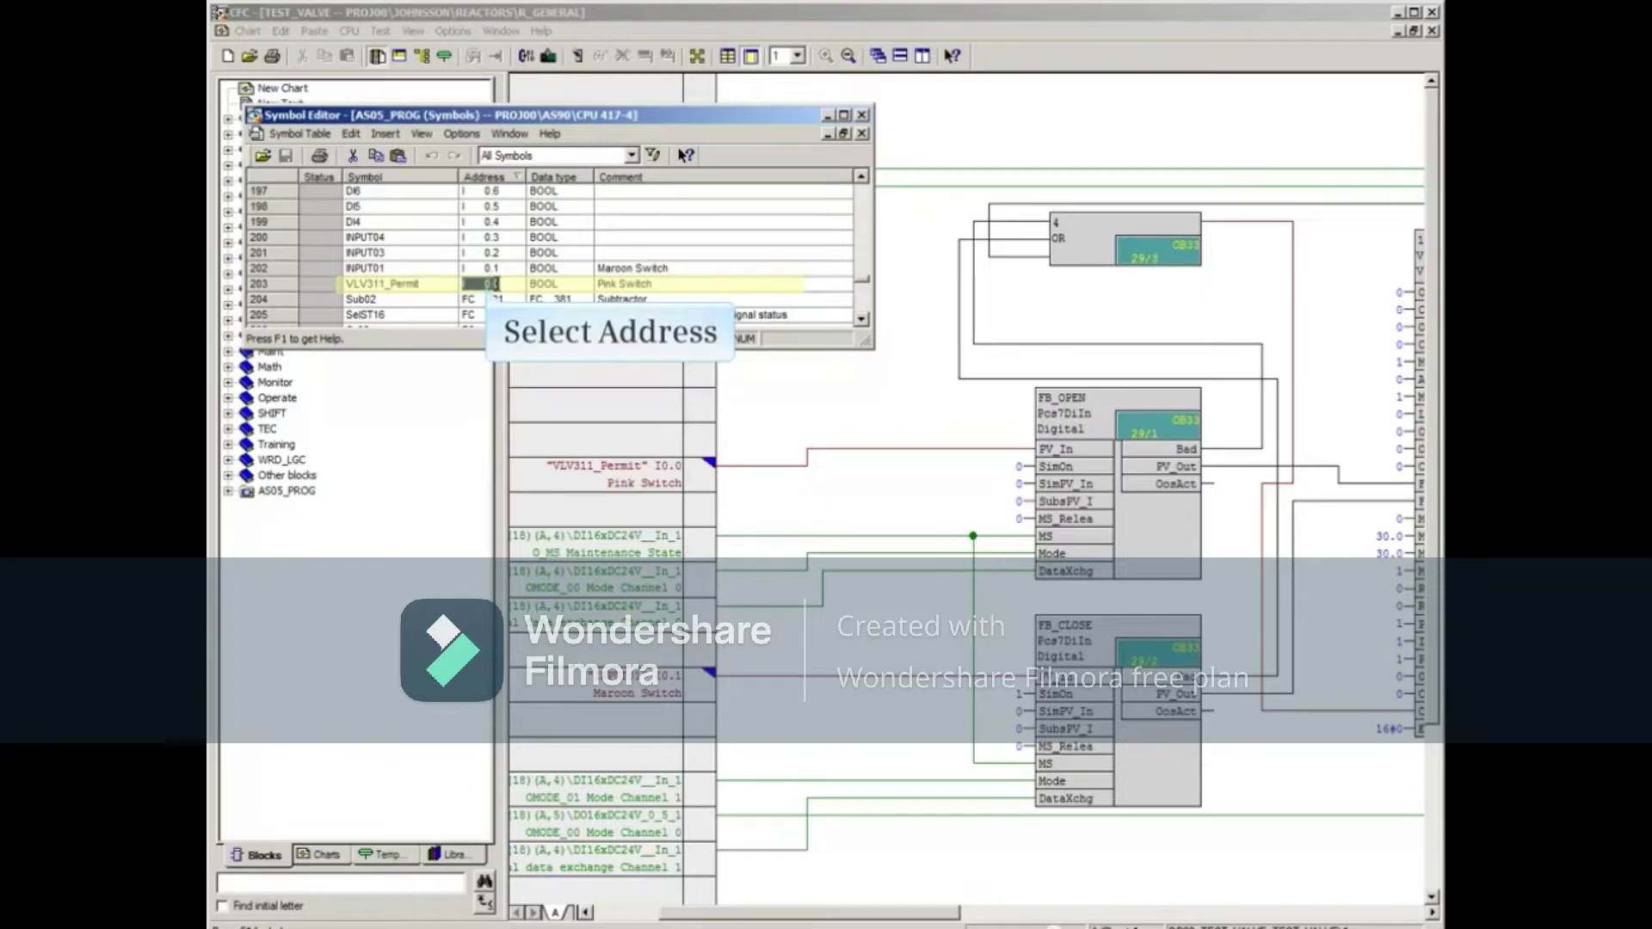
click(505, 284)
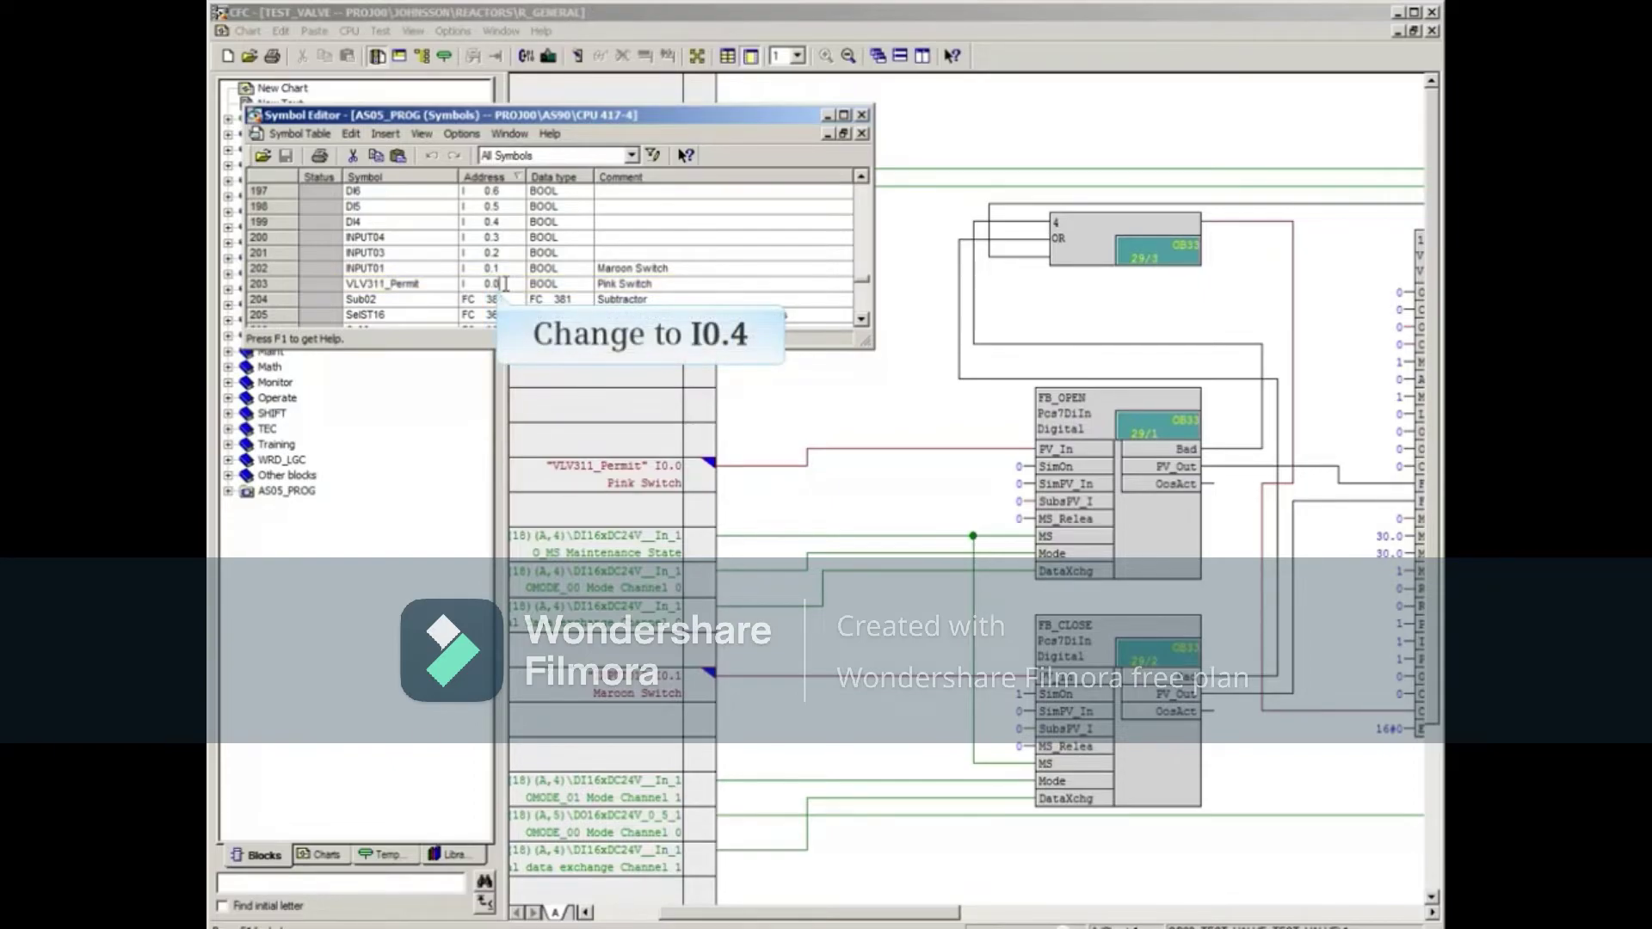
key(BackSpace)
text(4)
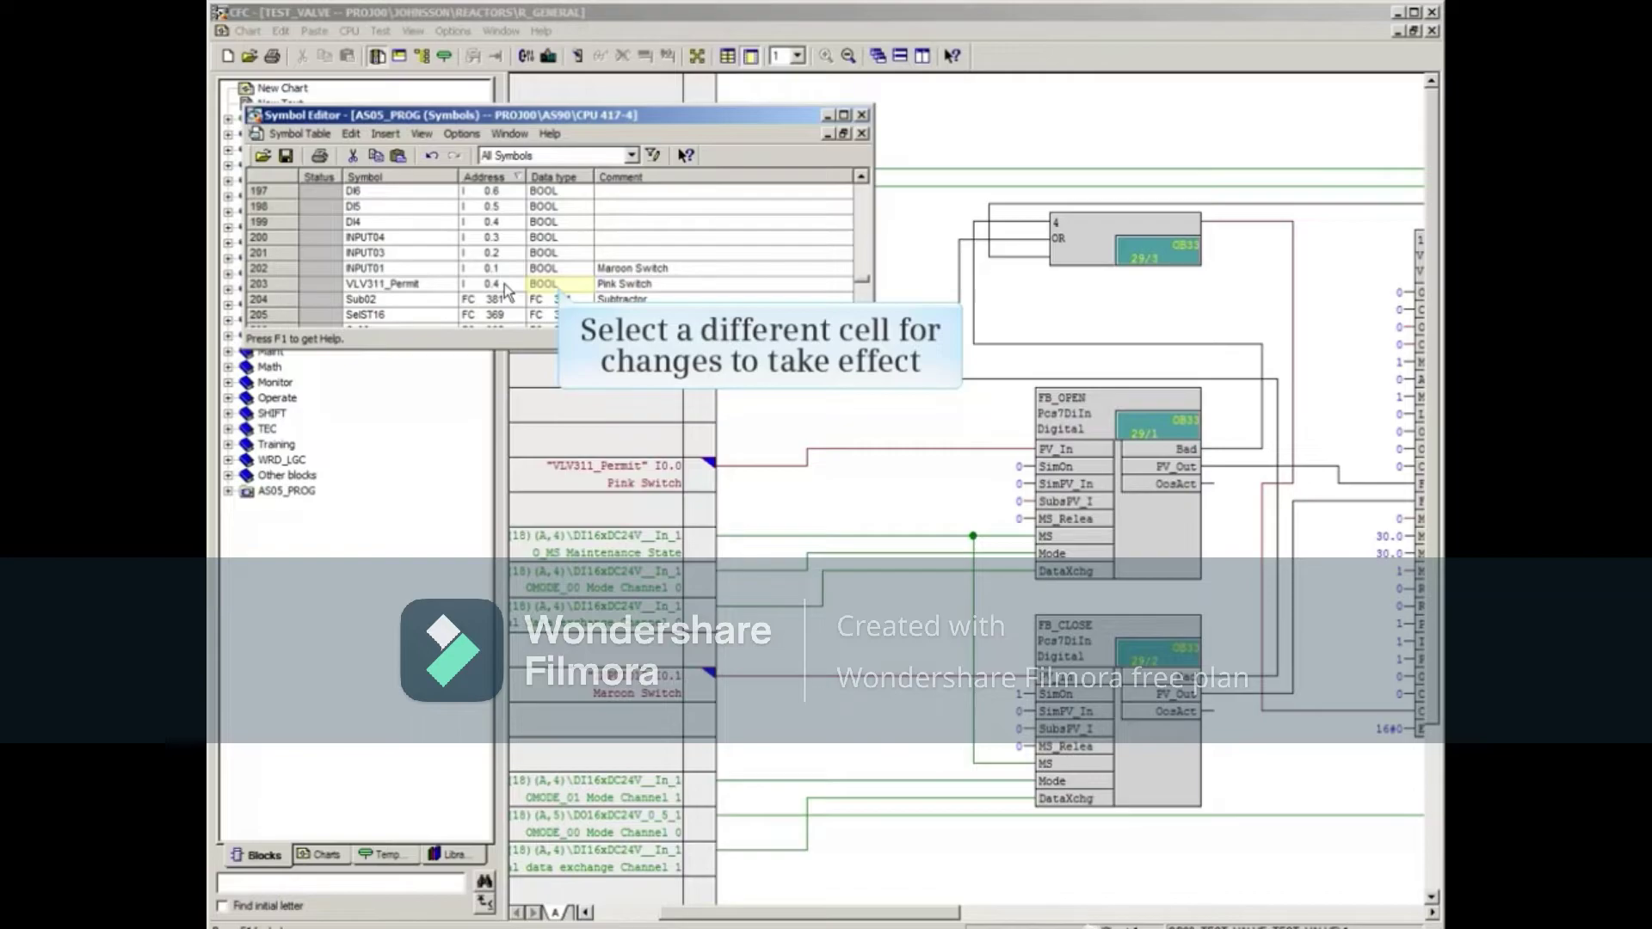
click(560, 283)
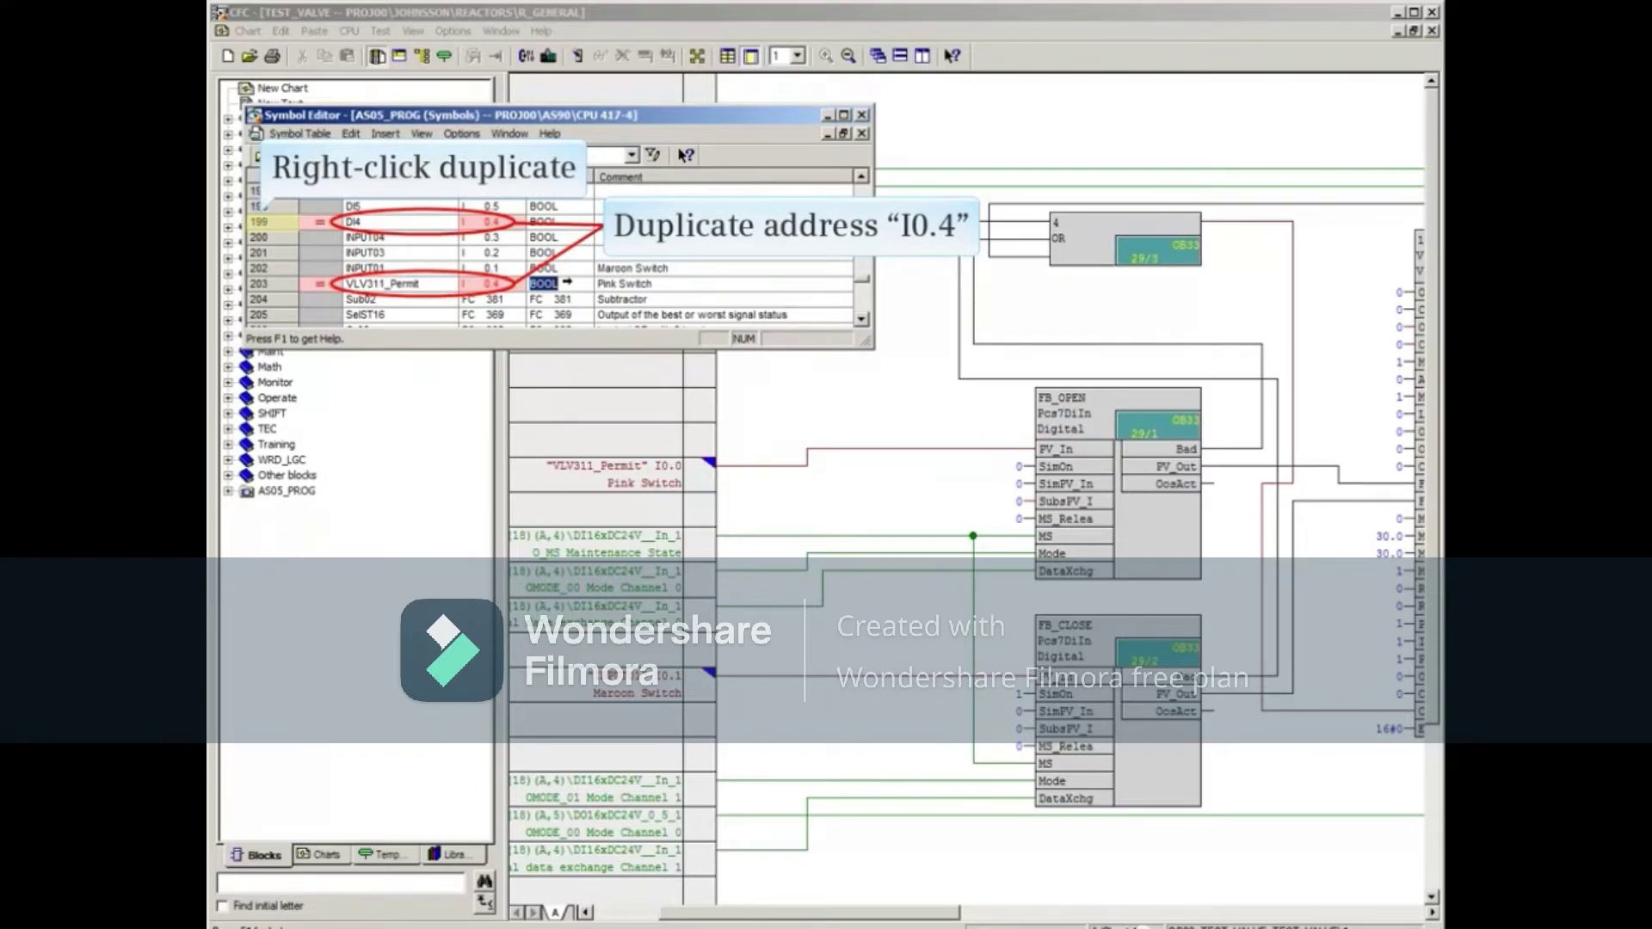
Delete the conflicting DI4 symbol and save the symbol table.
right_click(257, 225)
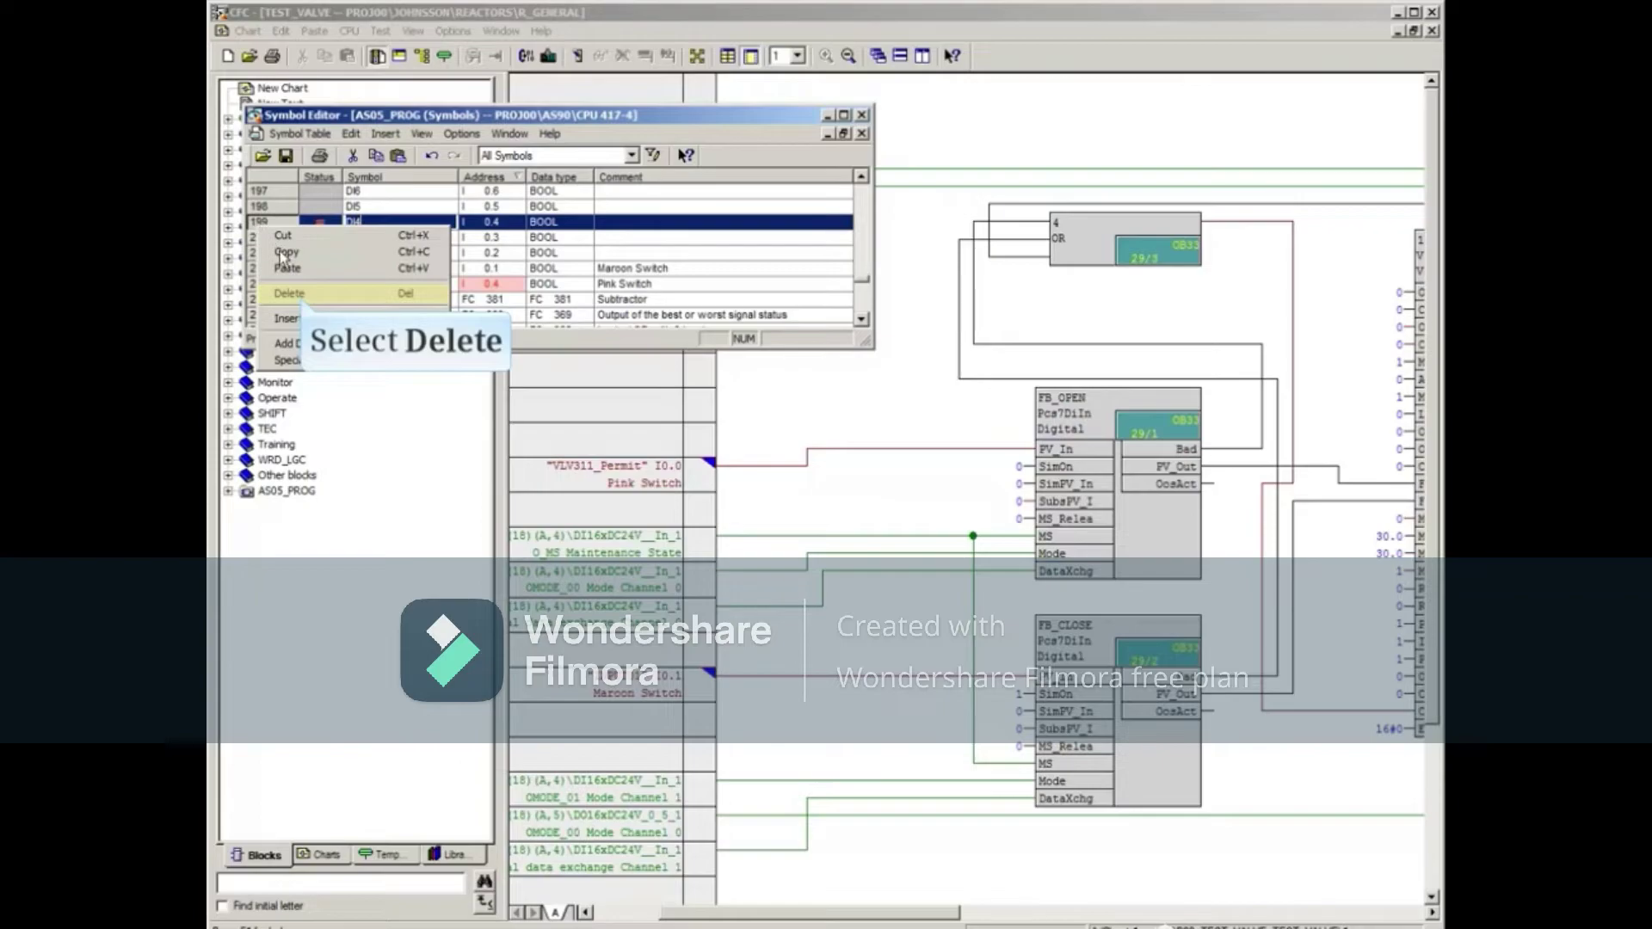
click(287, 294)
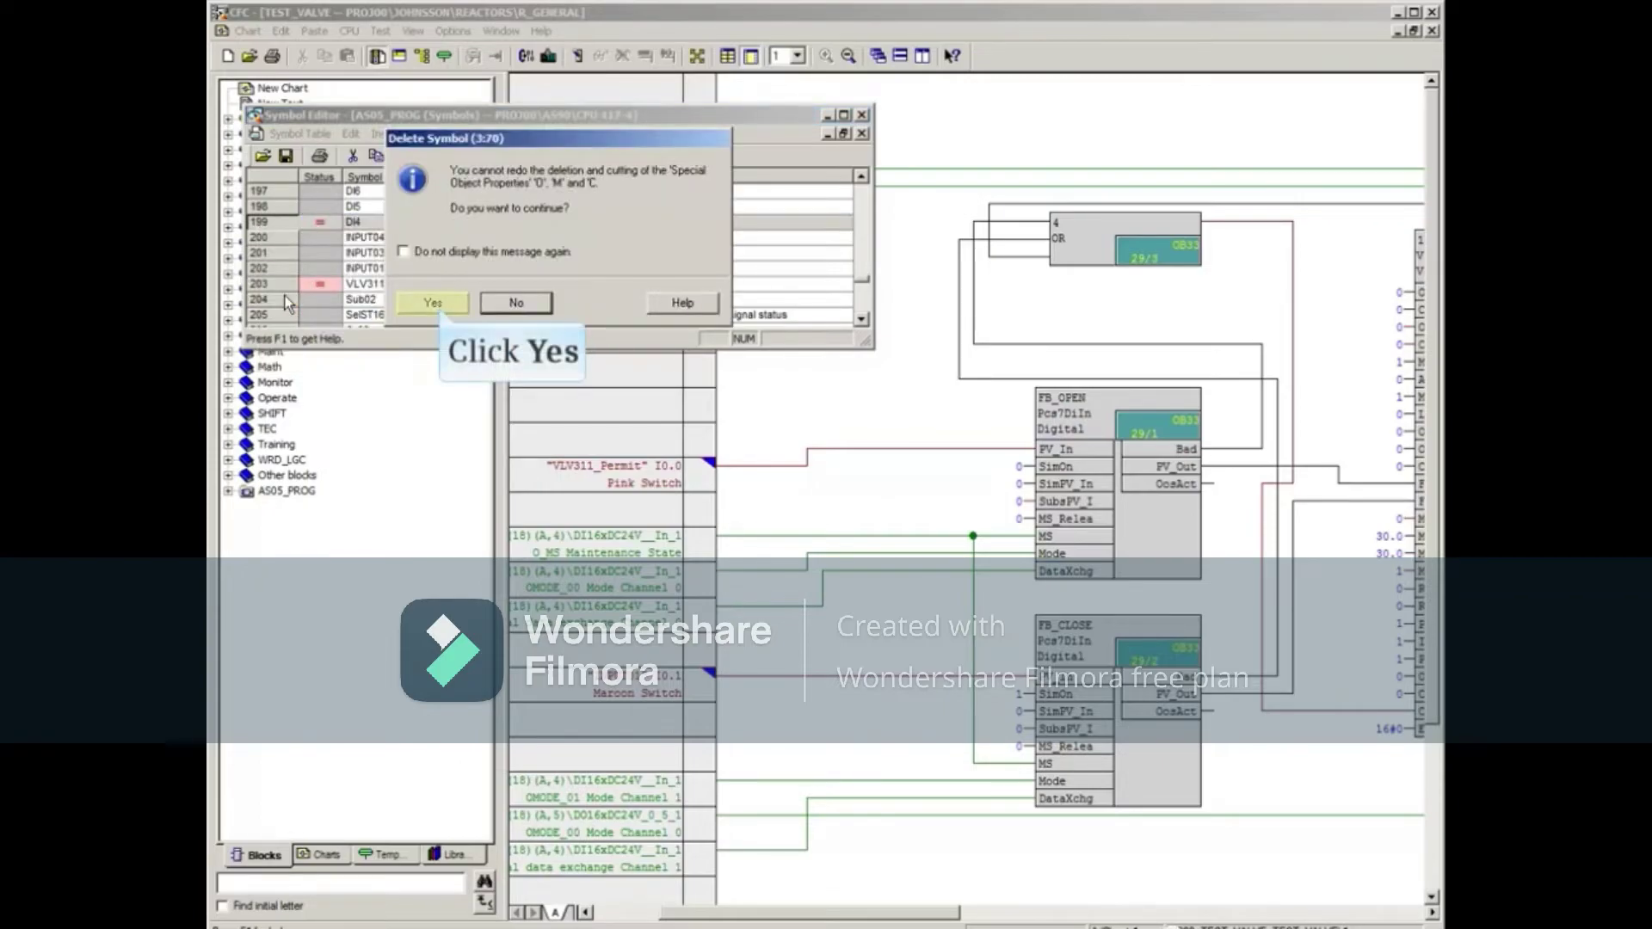
click(426, 303)
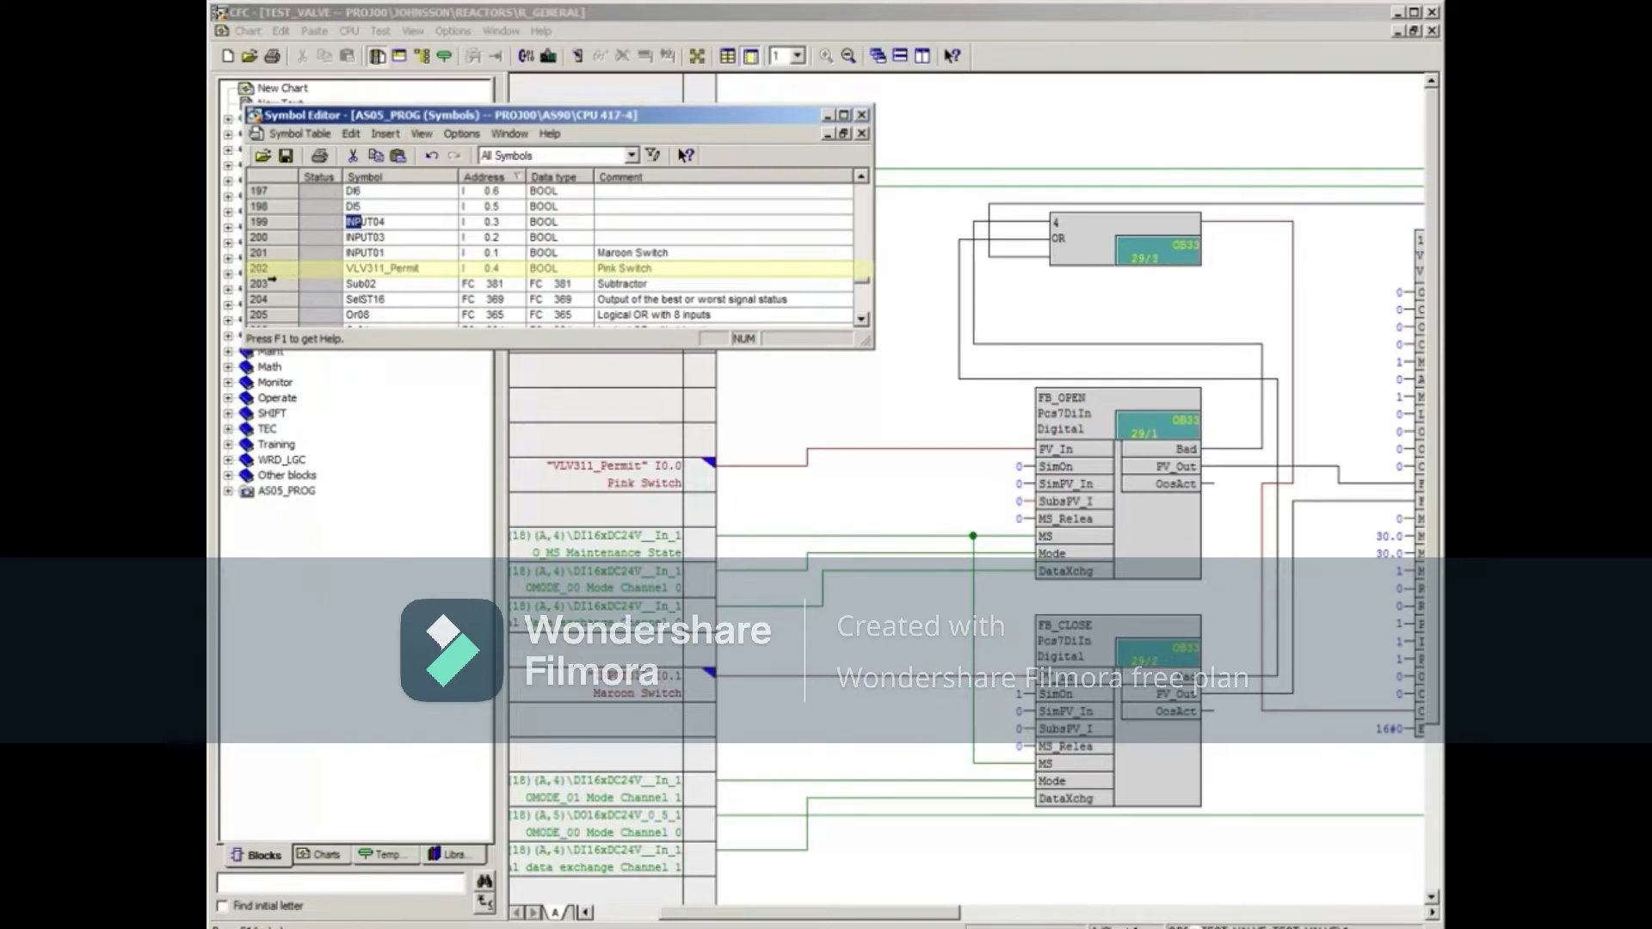
click(258, 270)
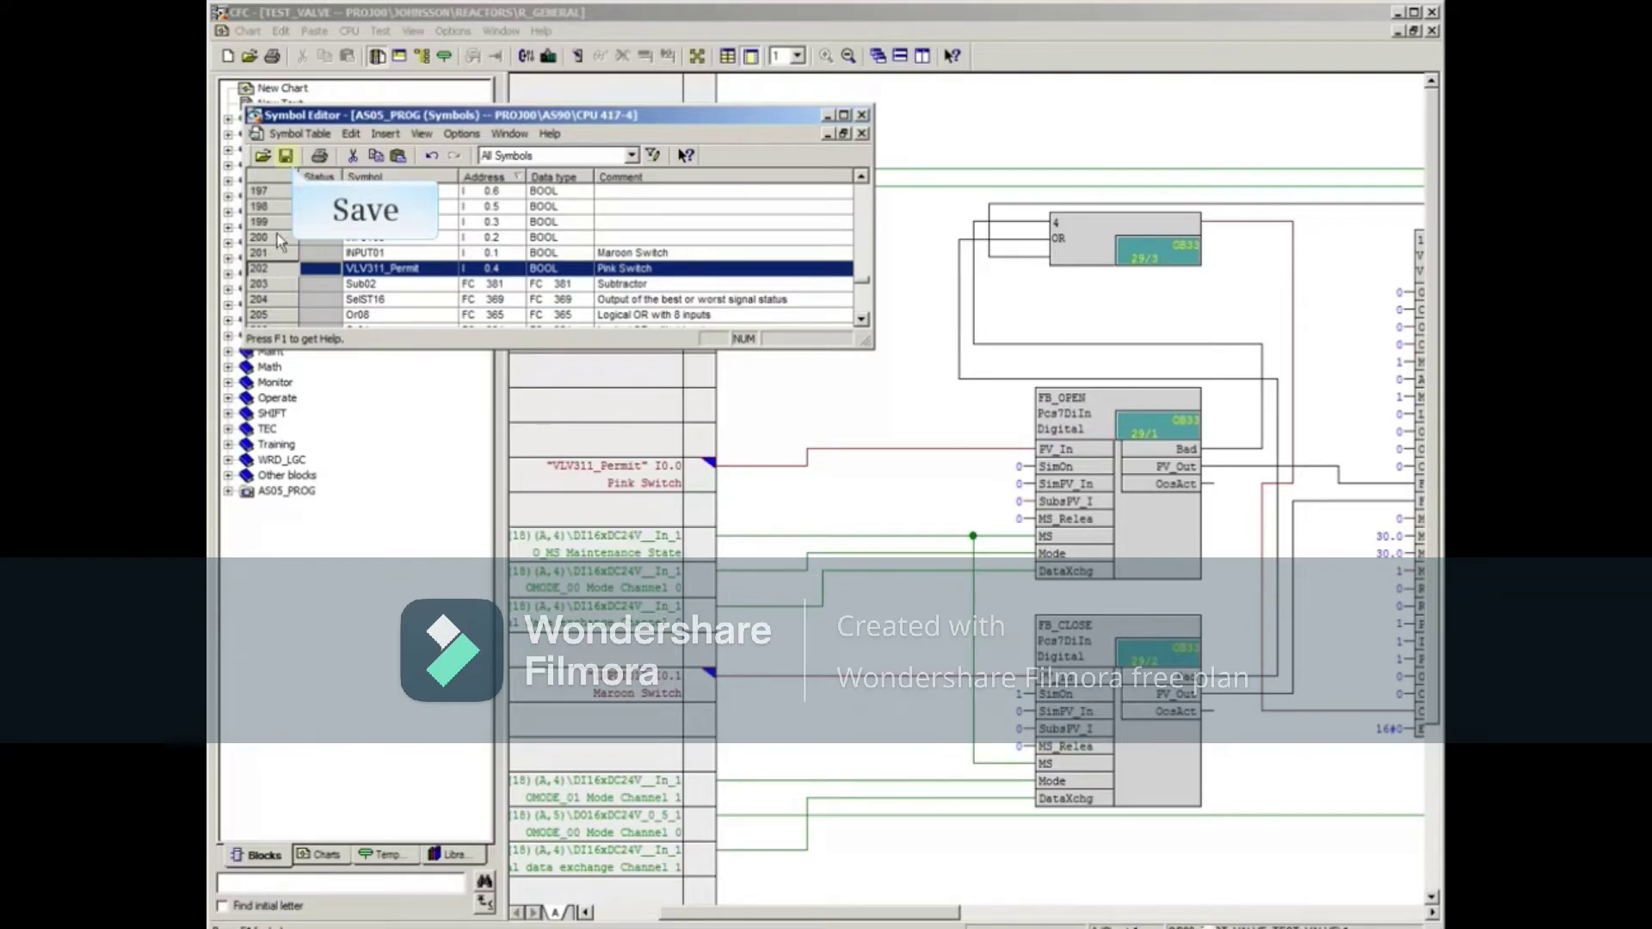
click(285, 158)
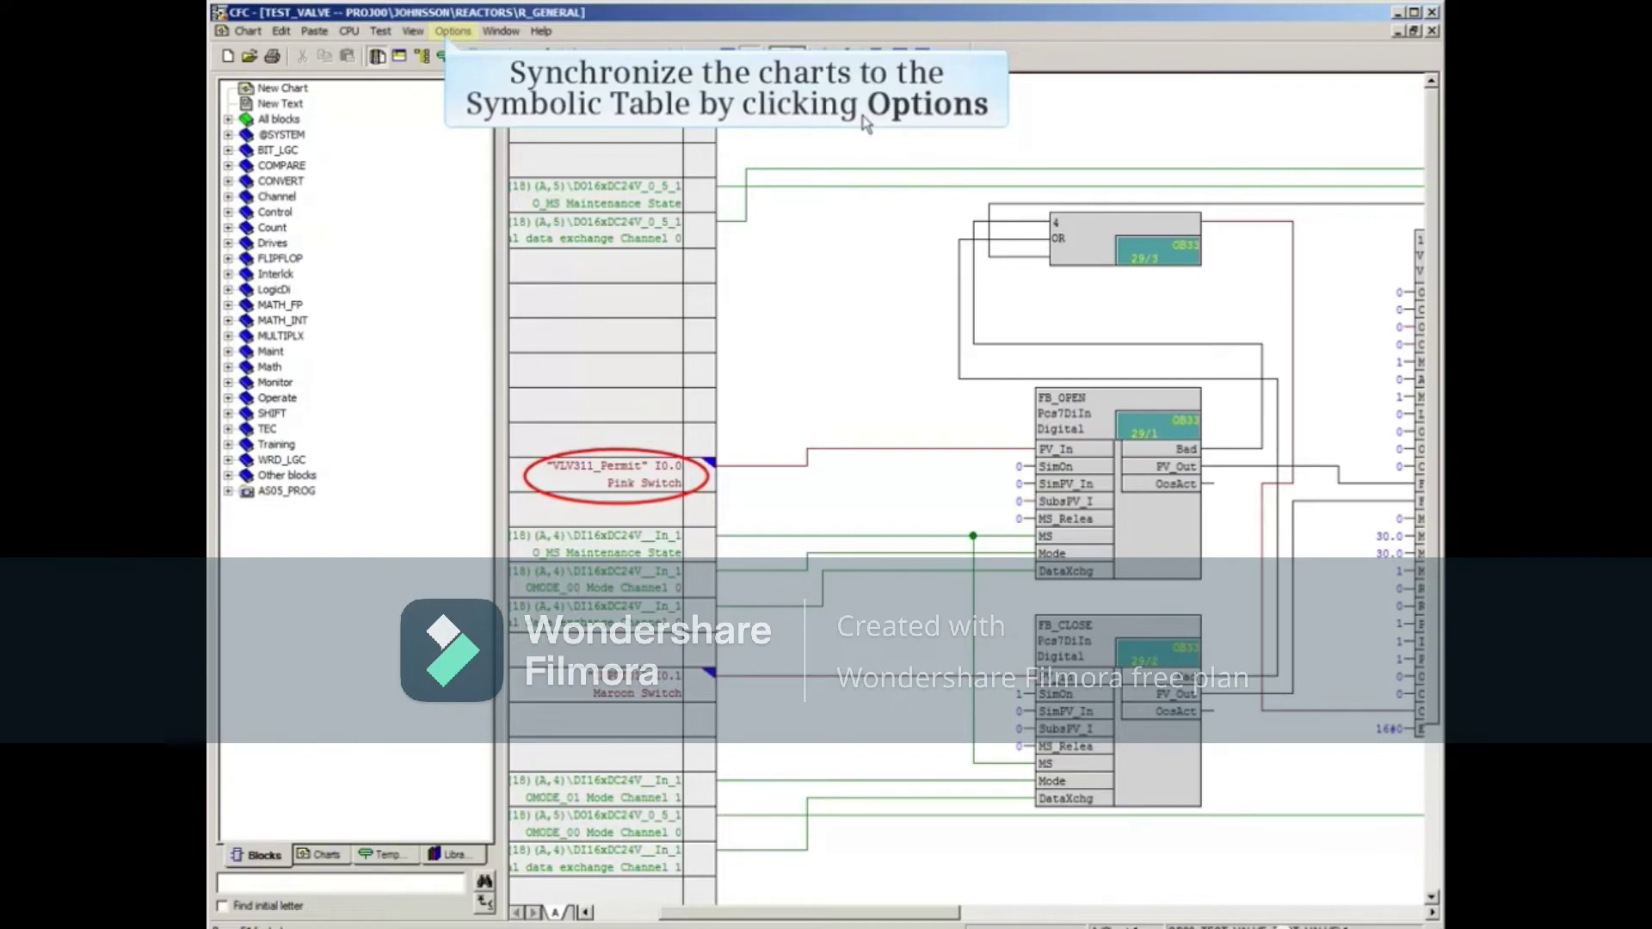
Synchronize the TEST_VALVE chart with the symbol table so VLV311_Permit shows I0.4.
click(454, 32)
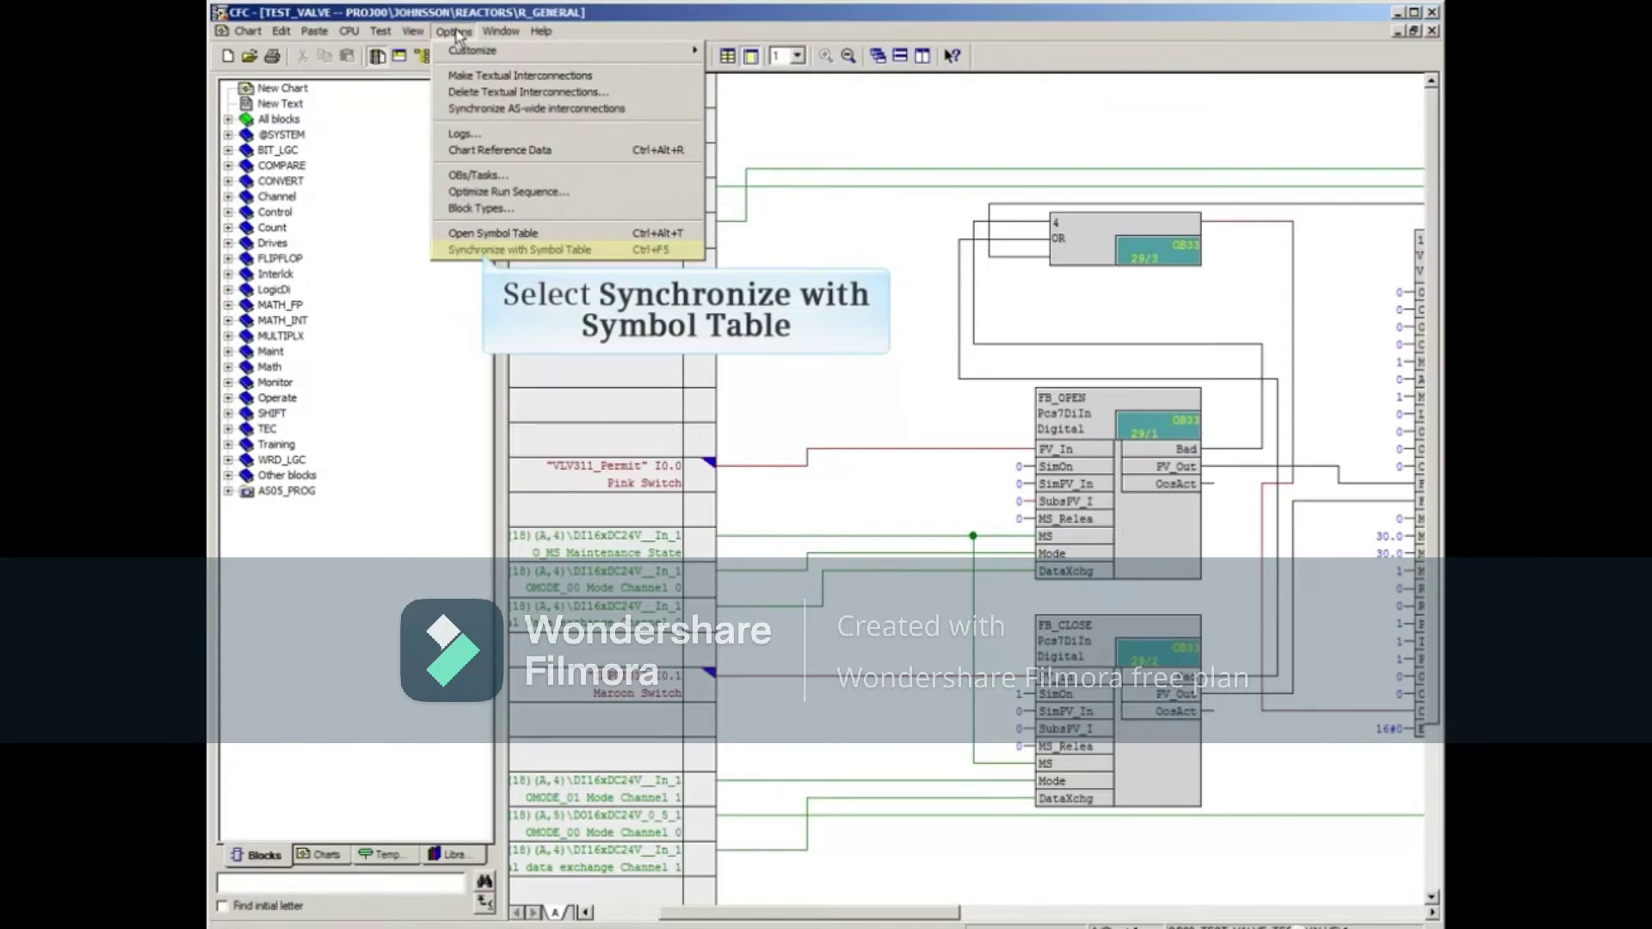
click(472, 250)
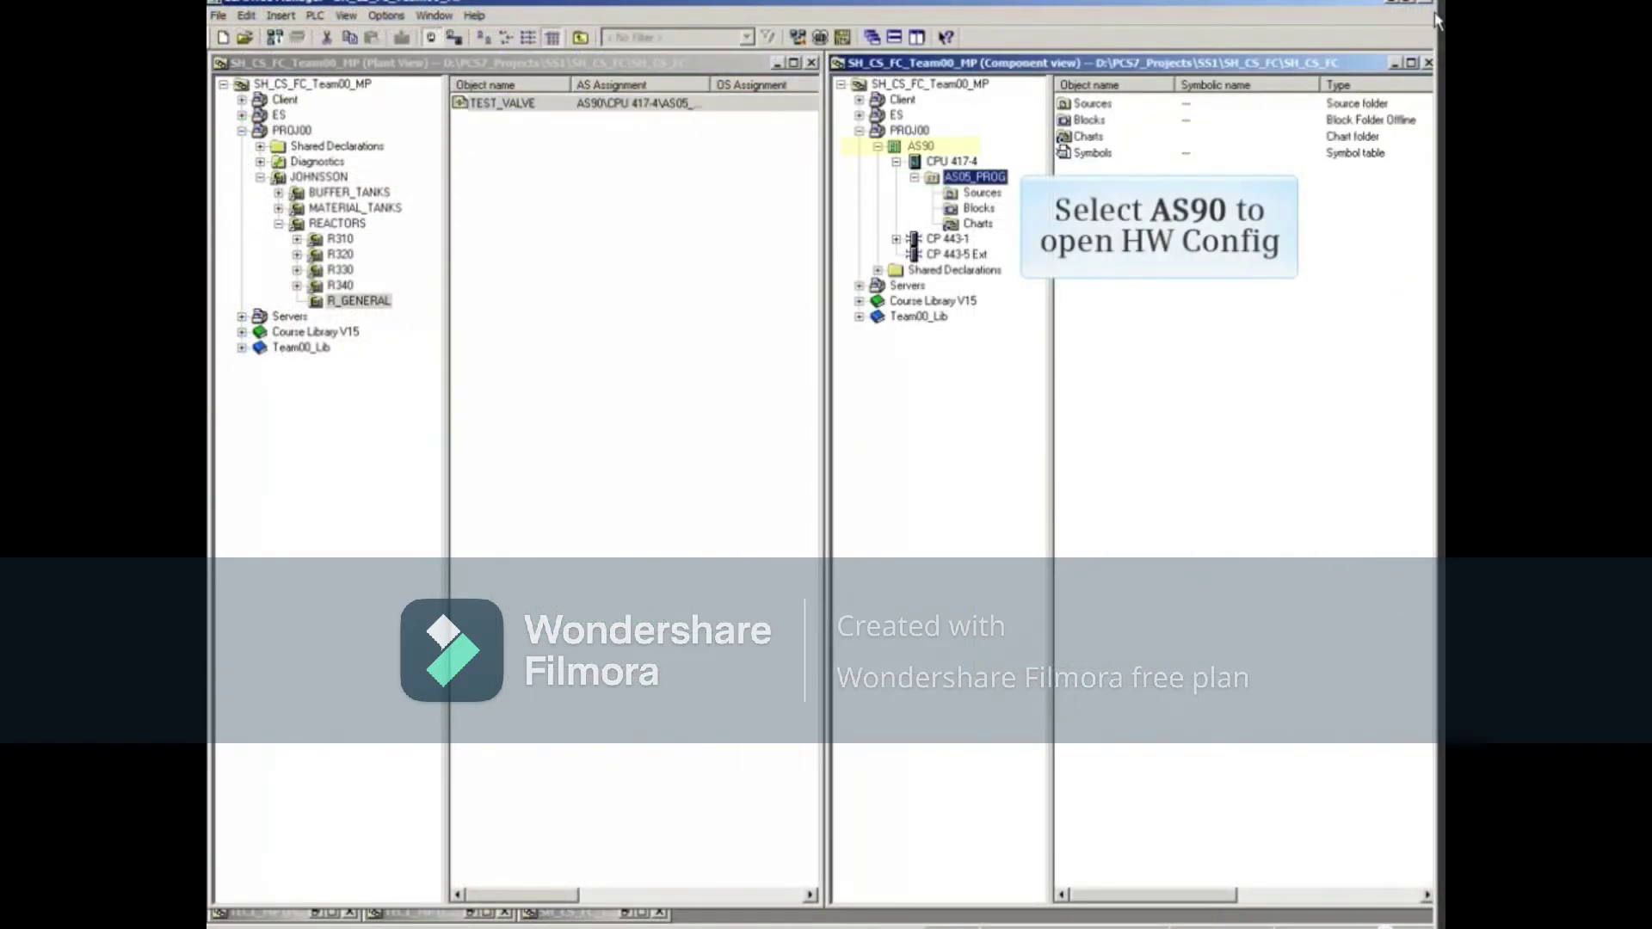
Open HW Config for the AS90 station from the component view.
click(897, 152)
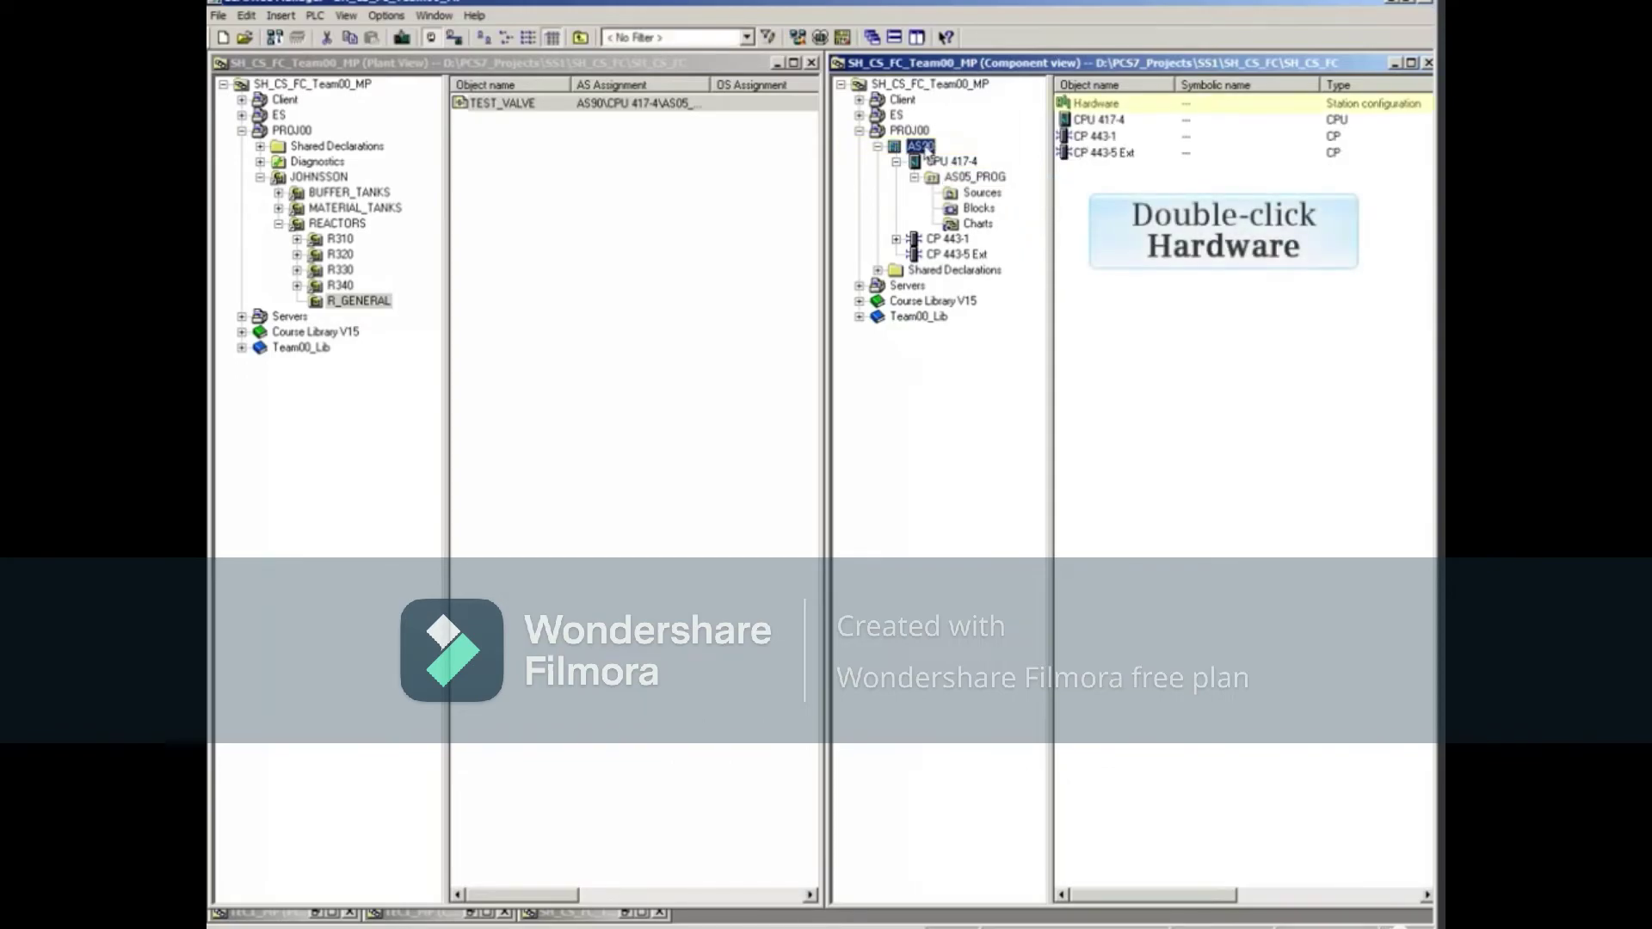
double_click(1069, 104)
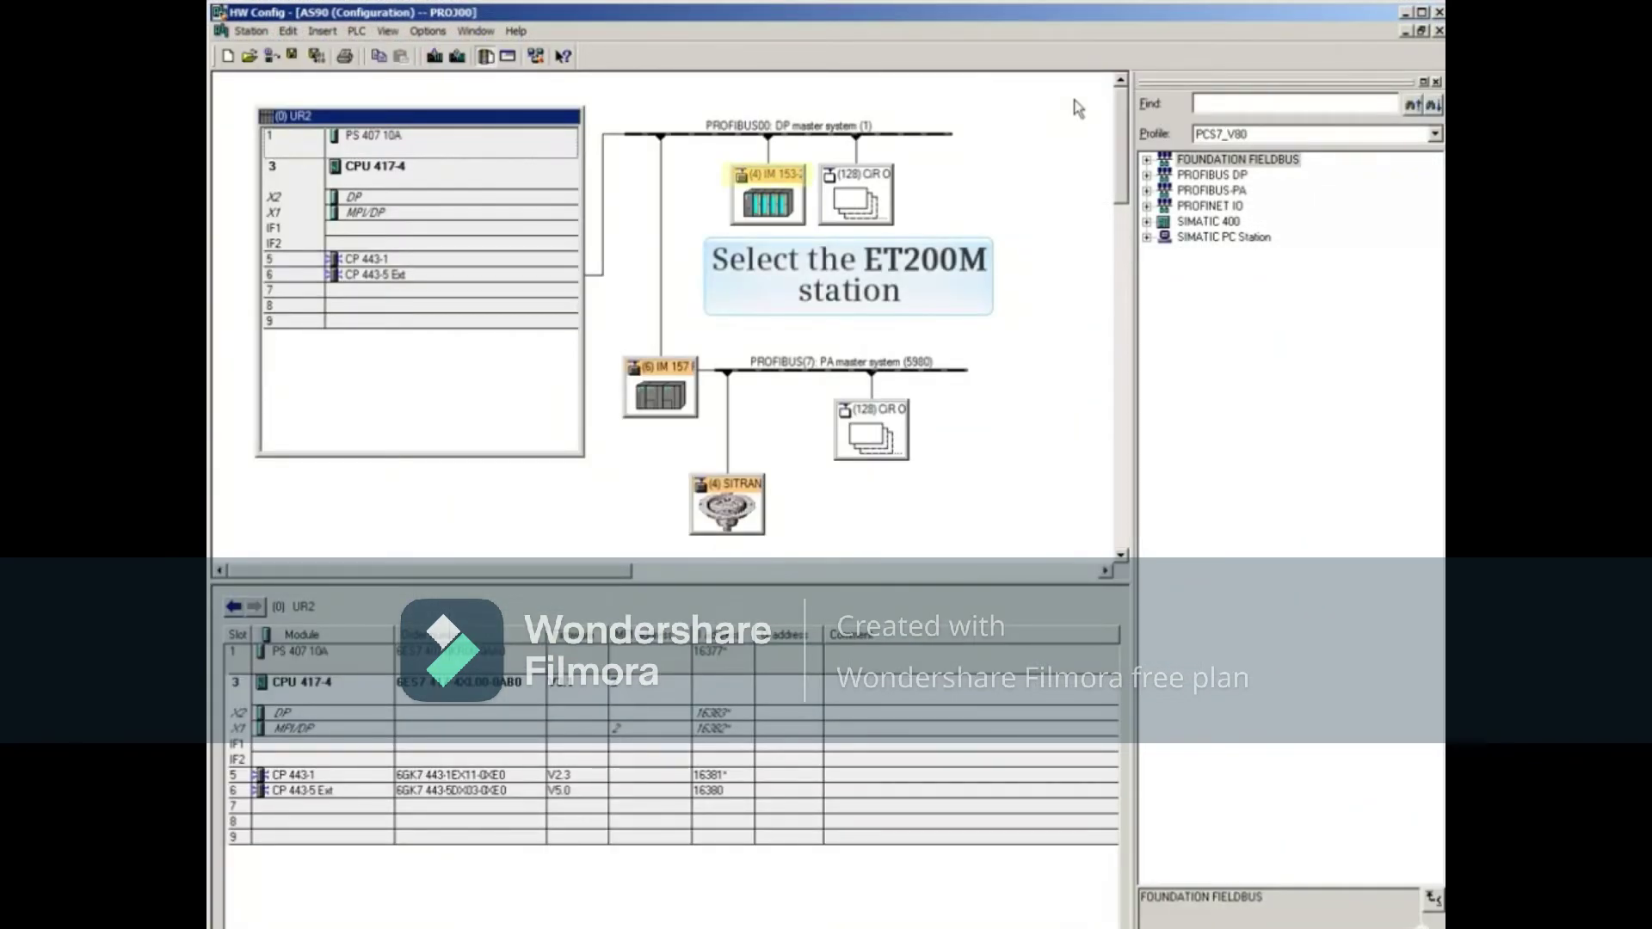
Check in the DI16xDC24V module's Edit Symbols list that VLV311_Permit sits at I0.4.
click(772, 182)
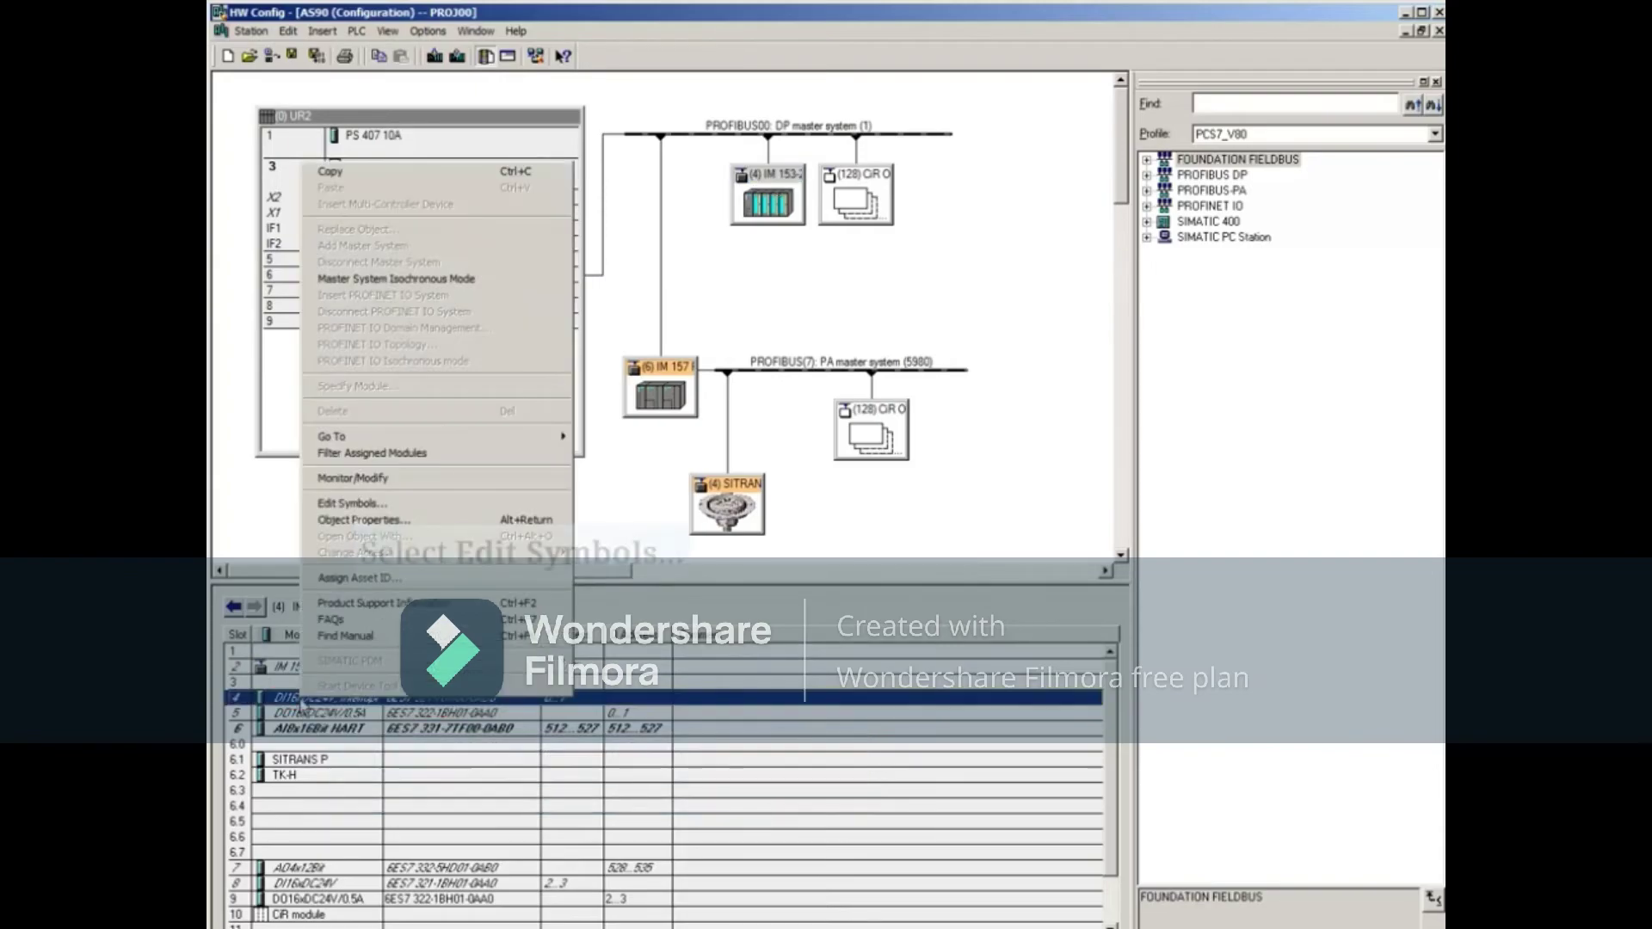
right_click(301, 697)
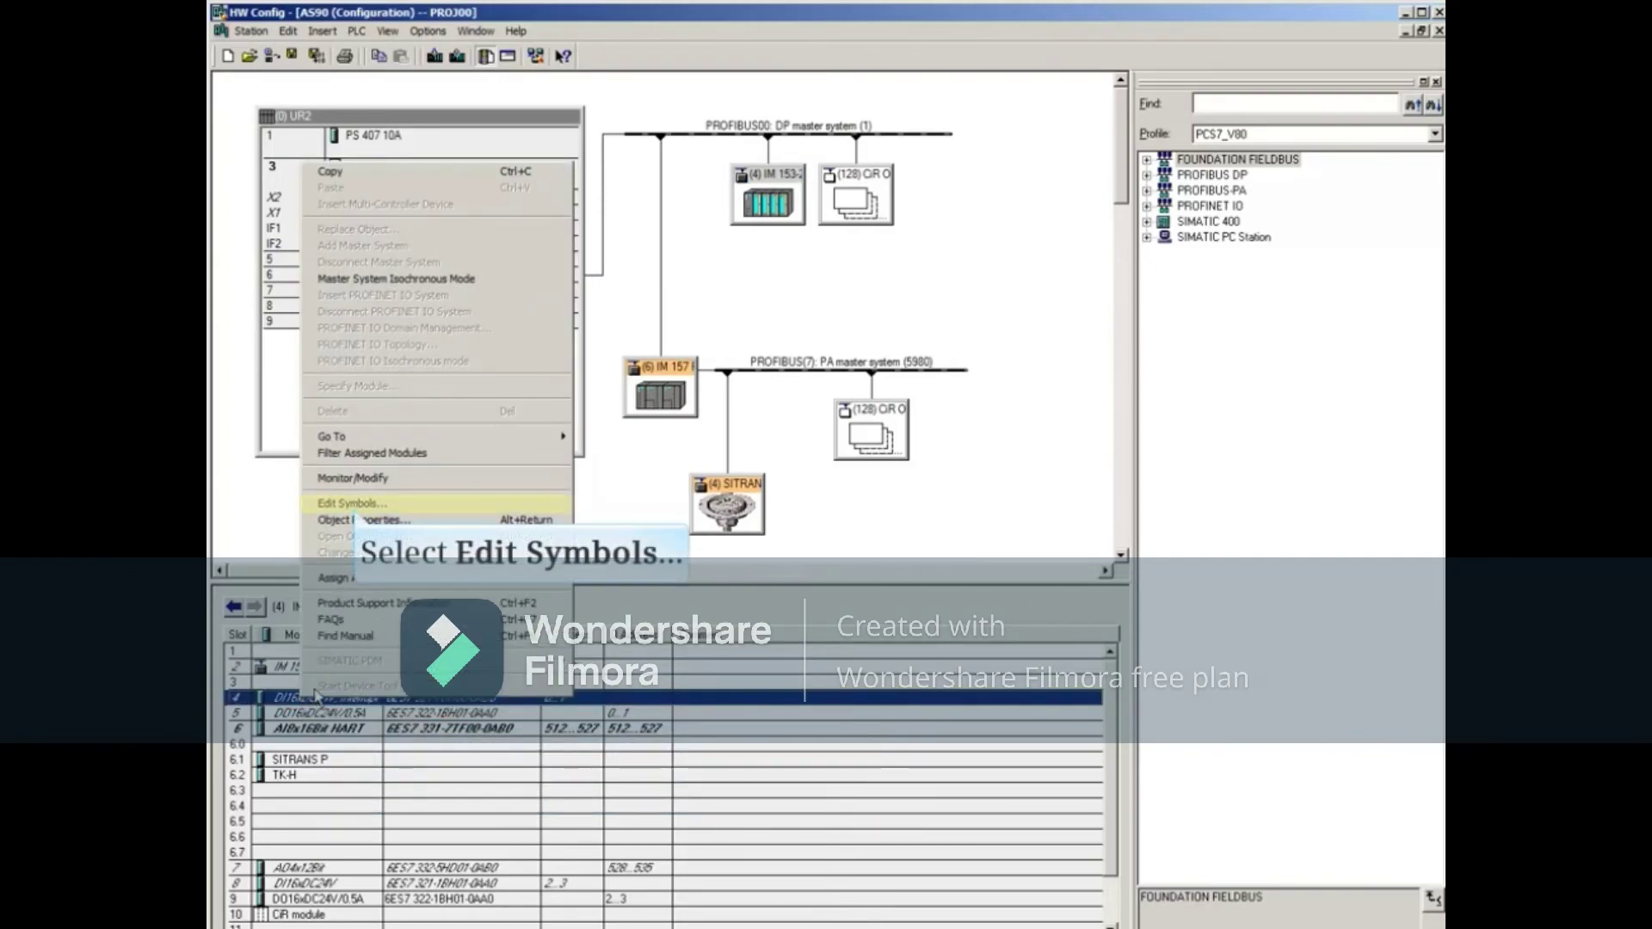
click(351, 503)
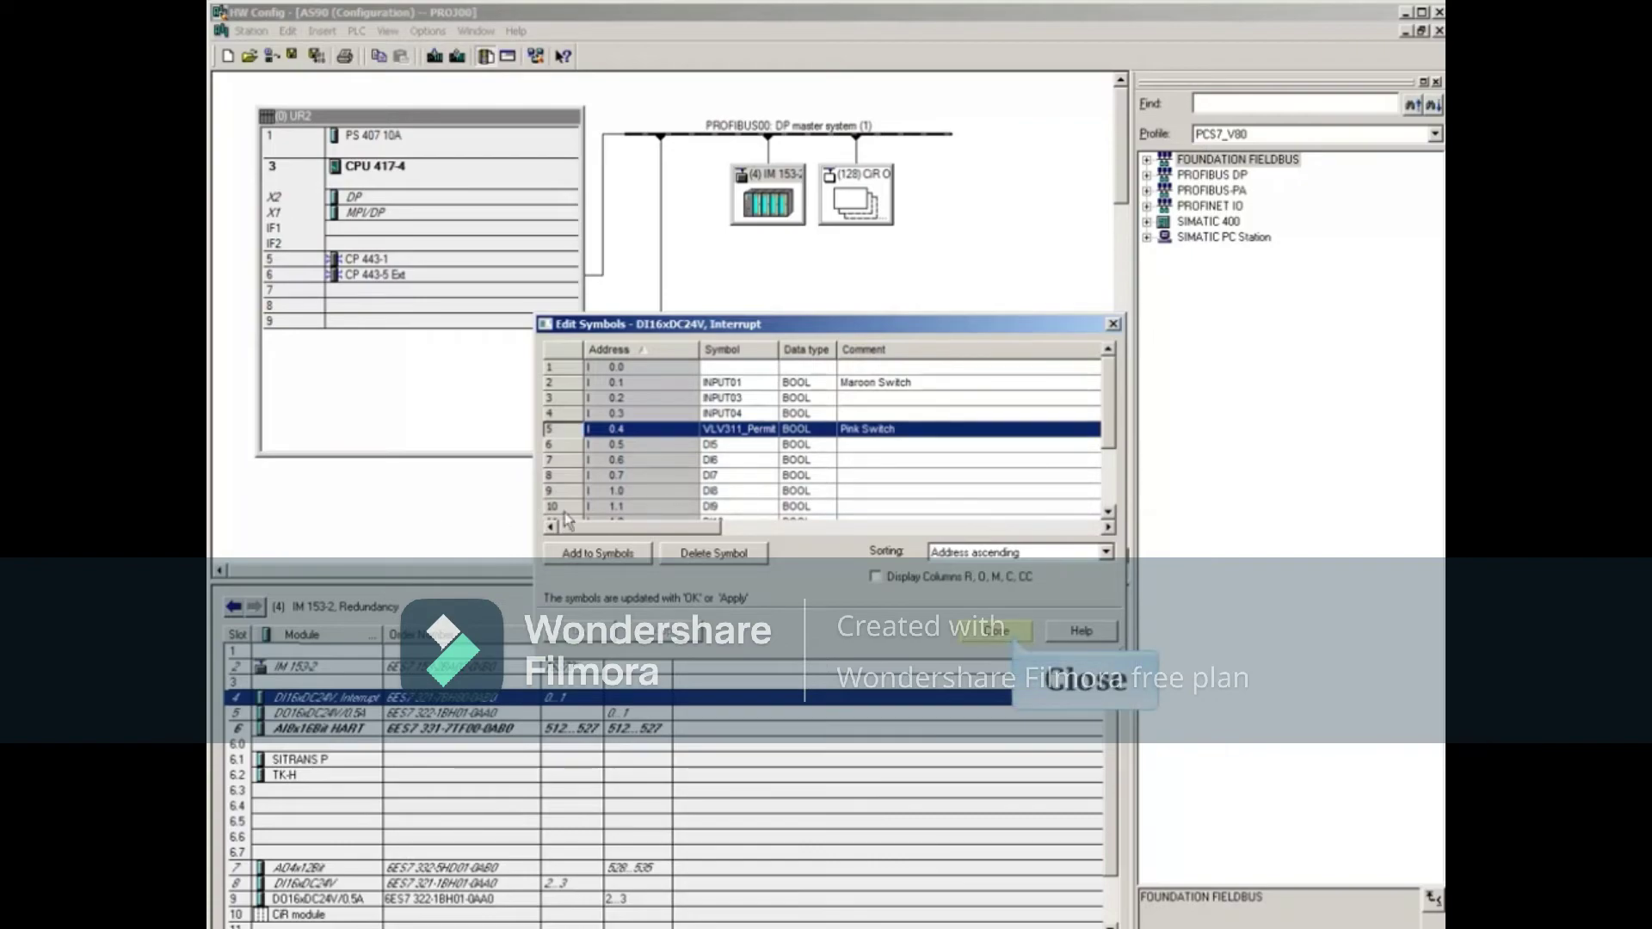
click(996, 631)
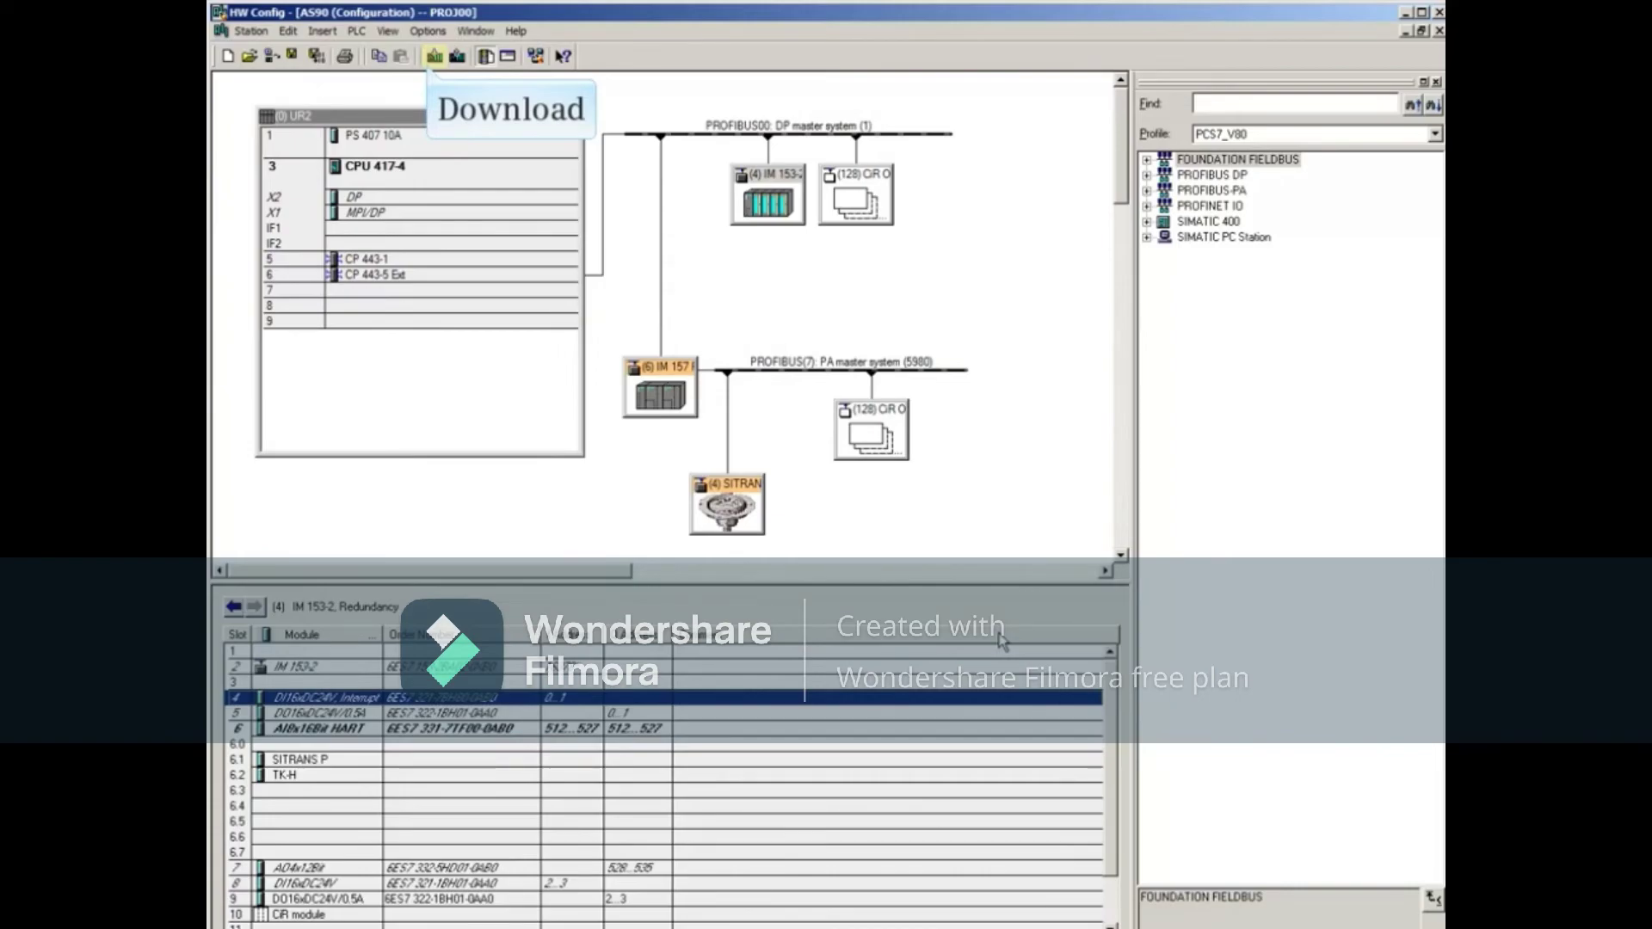
Download the AS90 station configuration in RUN mode, accepting the 1-second I/O hold.
click(434, 56)
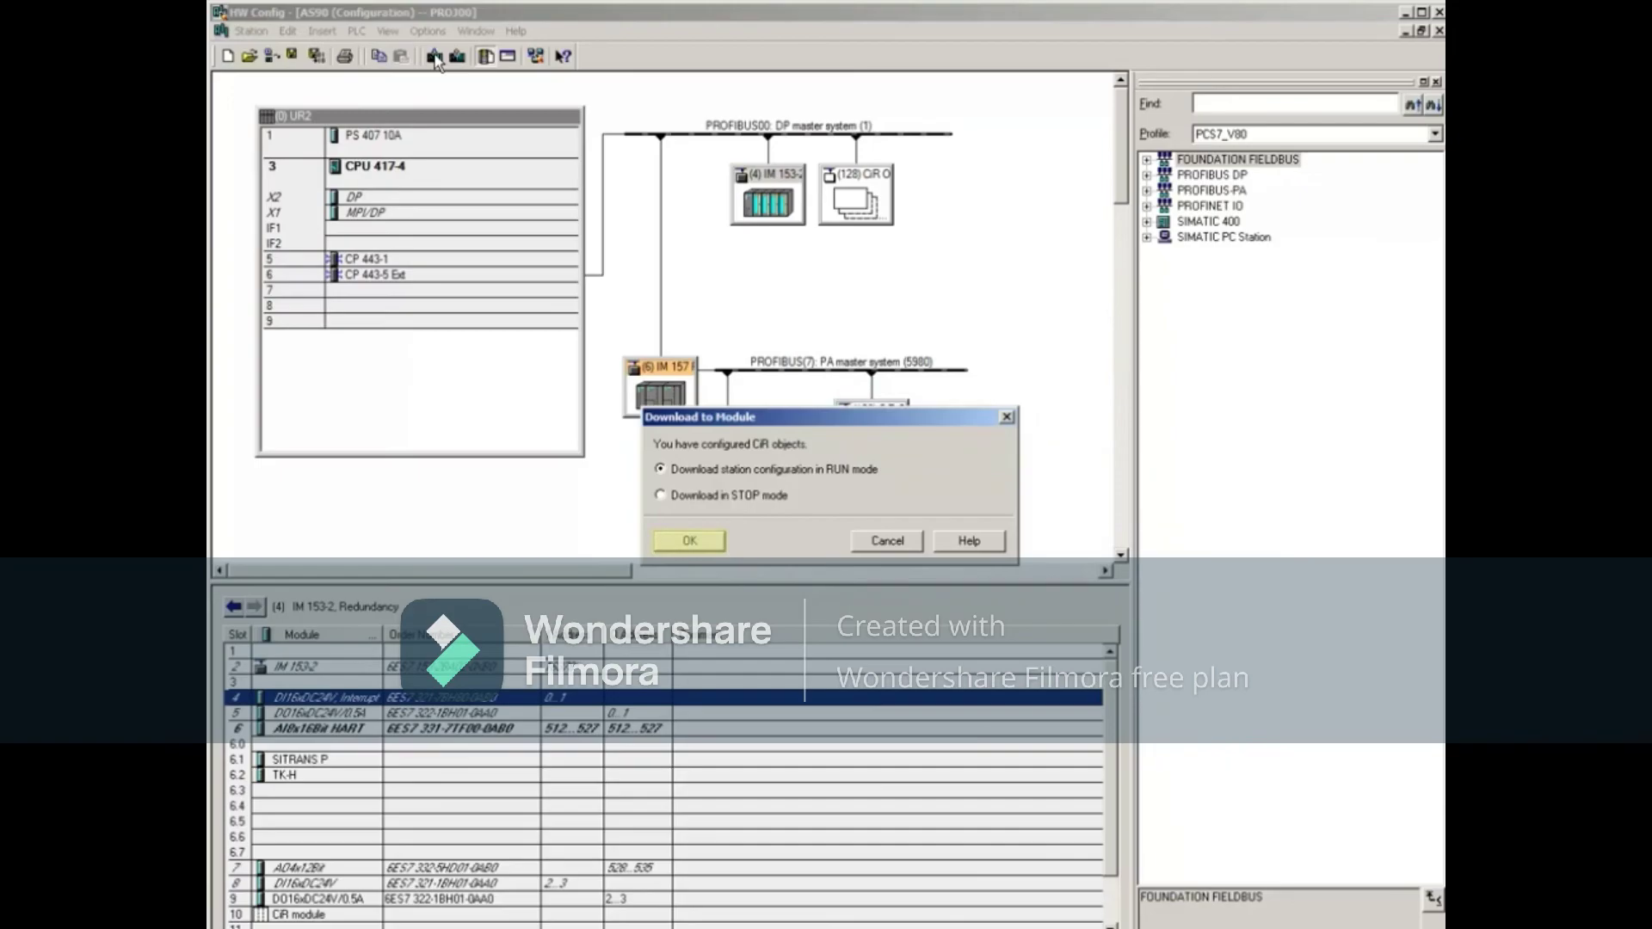
click(684, 540)
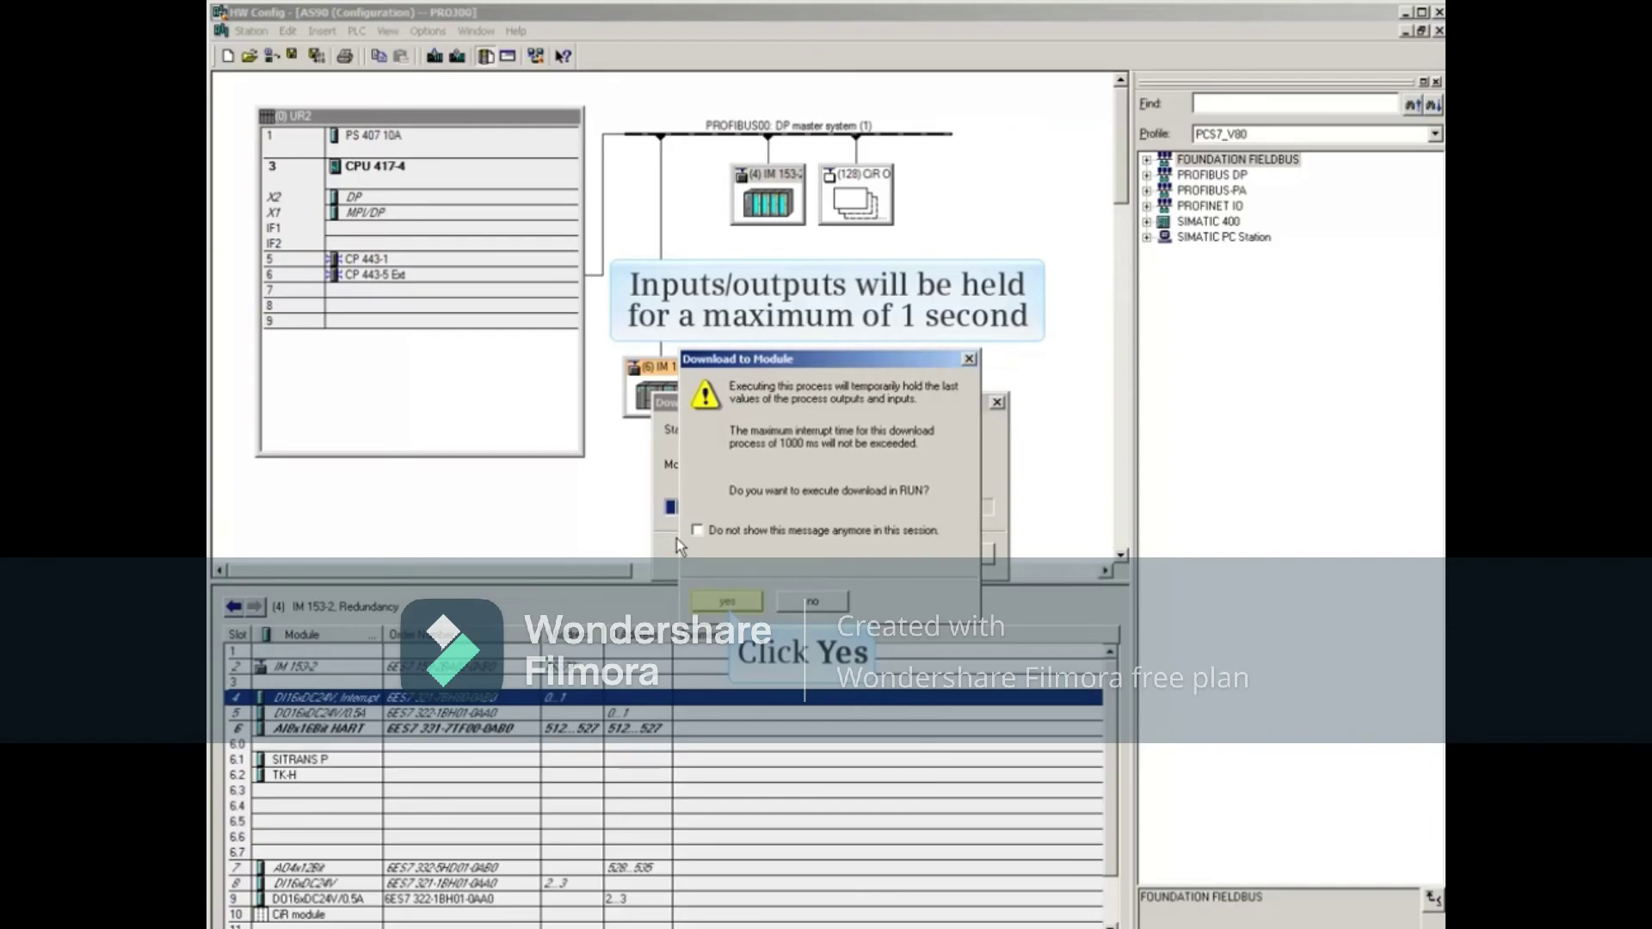
click(721, 601)
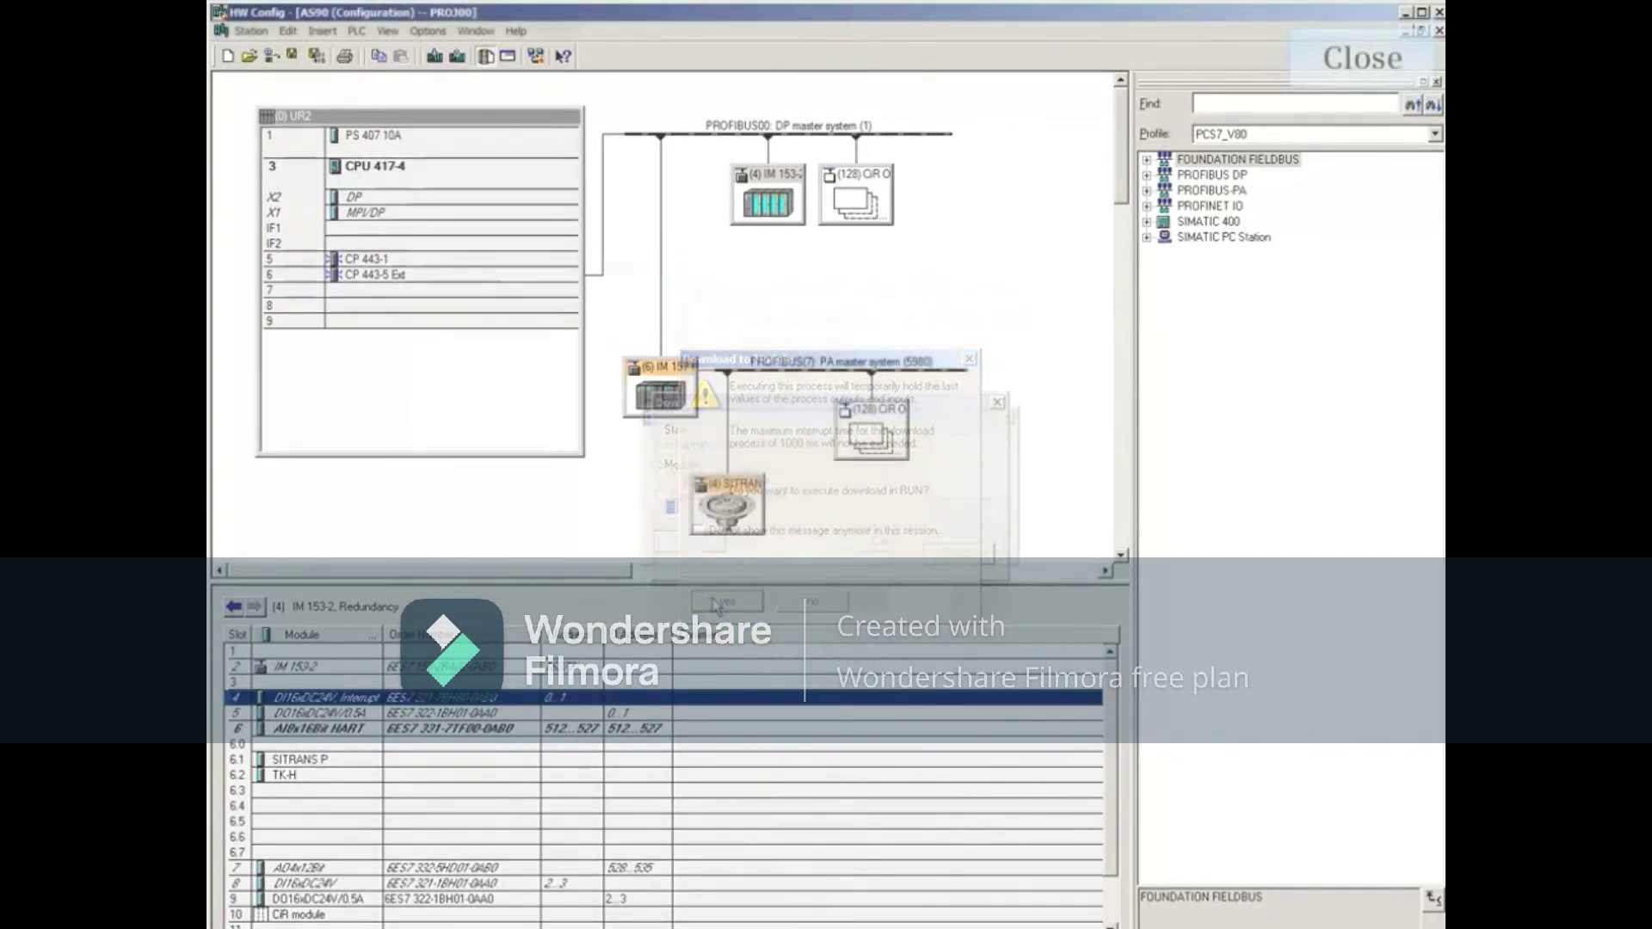